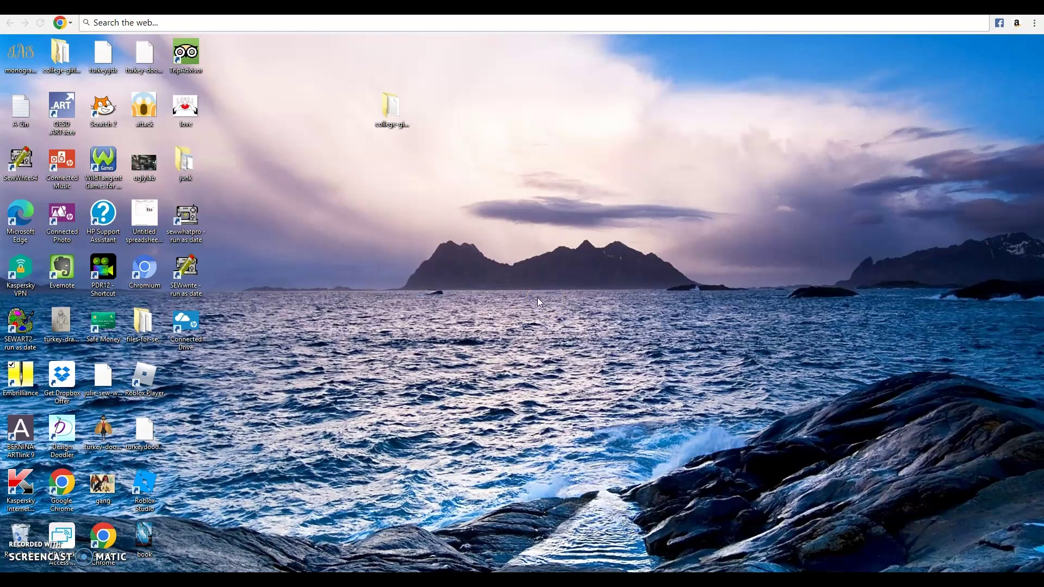
- Launch Embrilliance and skip serial entry to run in Express Mode with Untitled 1 open
double_click(20, 375)
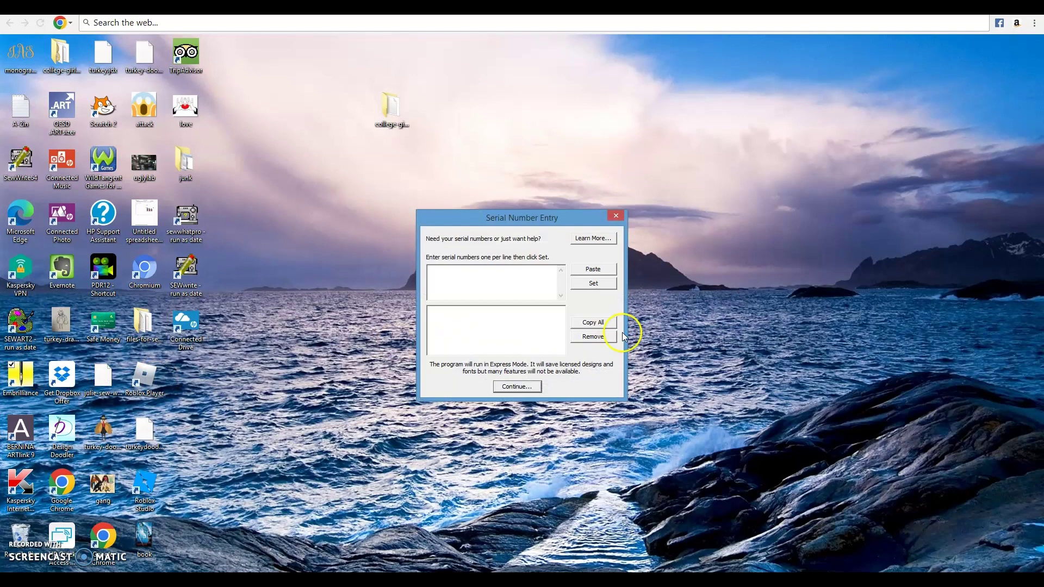
left_click(517, 405)
left_click(482, 271)
left_click(516, 387)
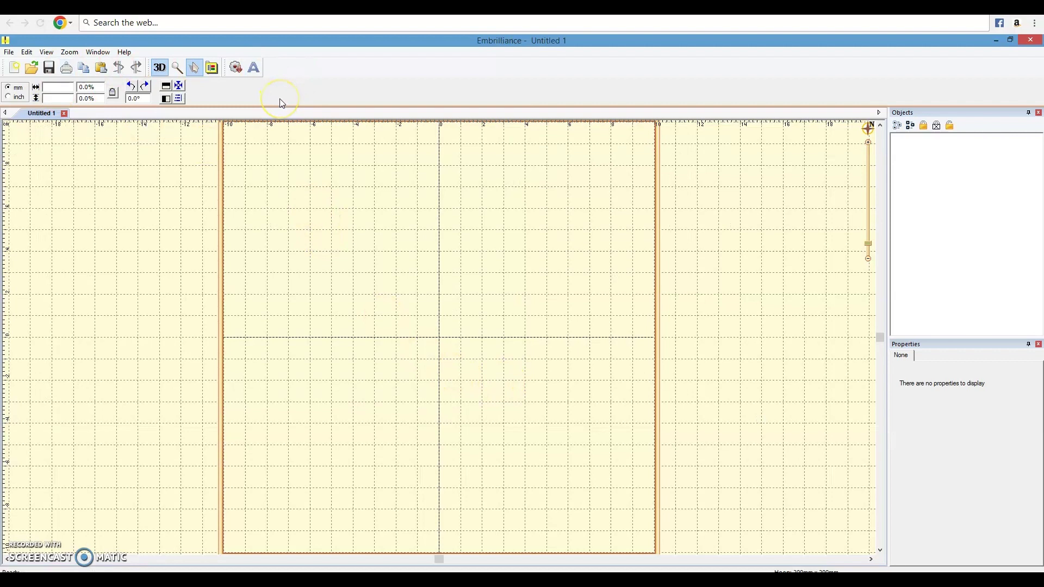
- Add lettering reading JULIE, then test a full right slant and reset it to upright
left_click(253, 71)
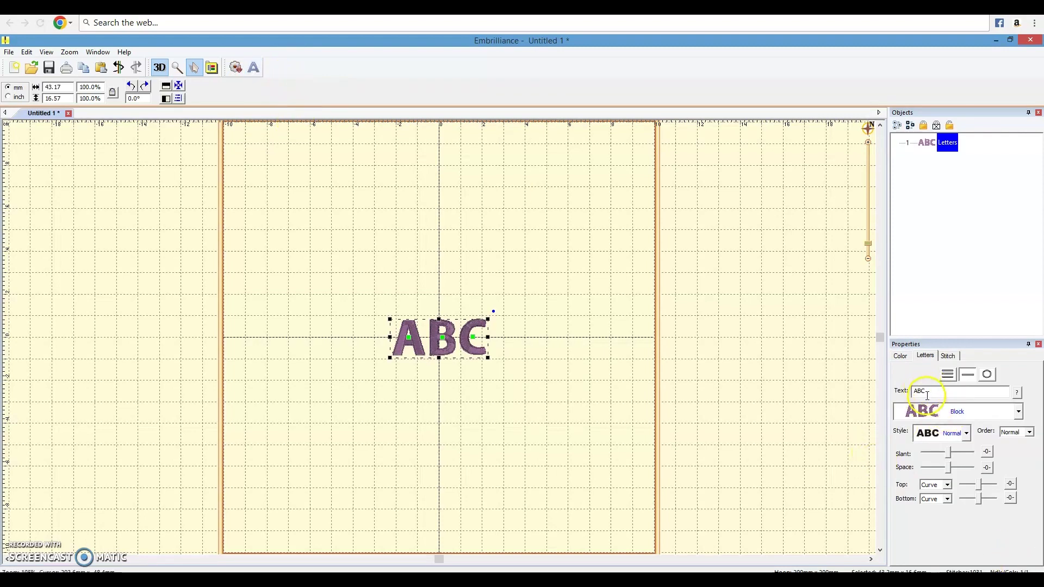
double_click(910, 390)
type("JULIE")
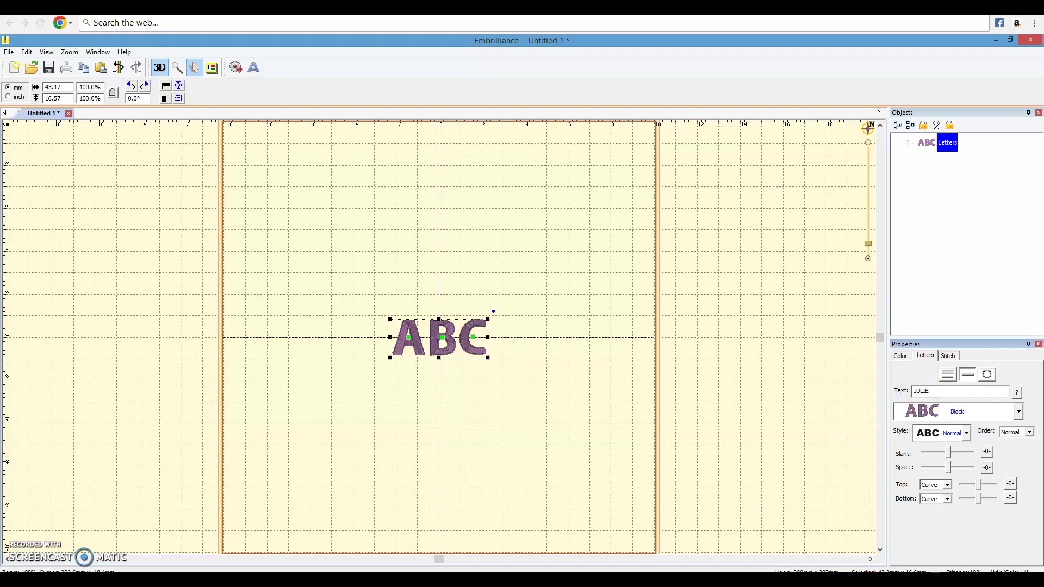
key("Return")
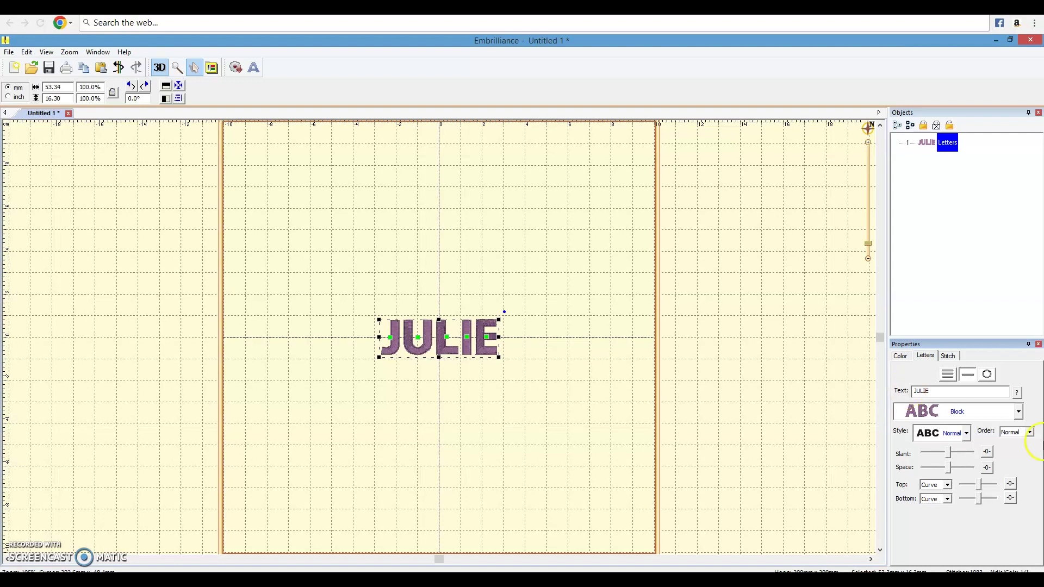
mouse_move(948, 452)
left_mouse_down()
mouse_move(974, 452)
mouse_move(948, 453)
left_mouse_up()
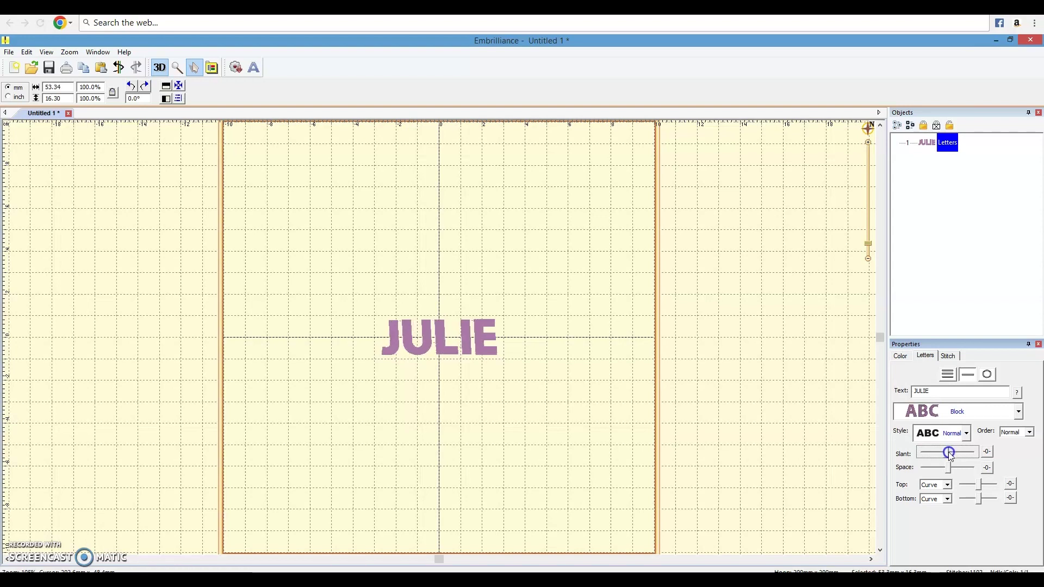
left_click(284, 328)
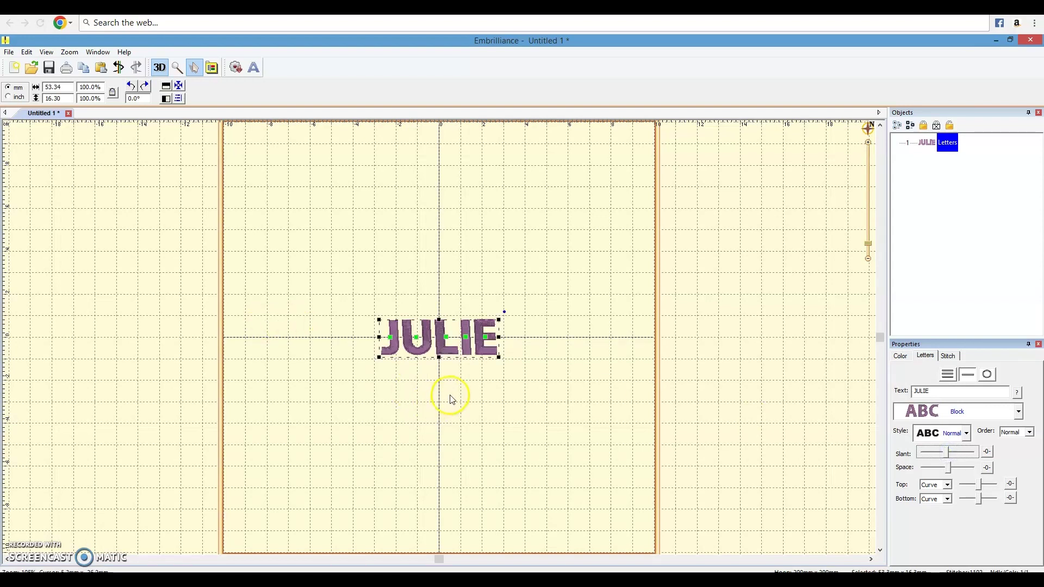
- Deselect the lettering and undo the last action from the Edit menu
left_click(466, 387)
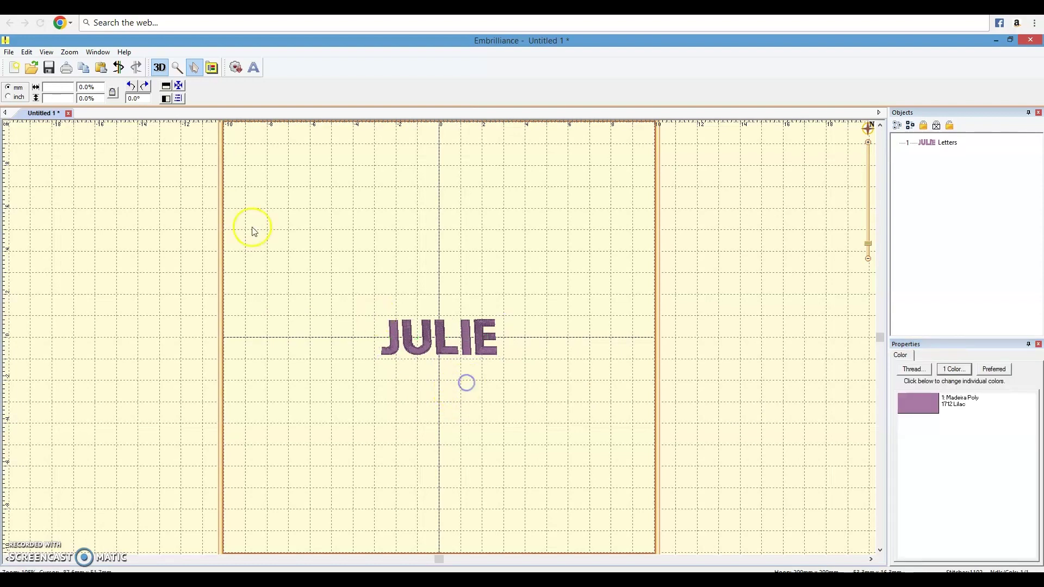
left_click(27, 52)
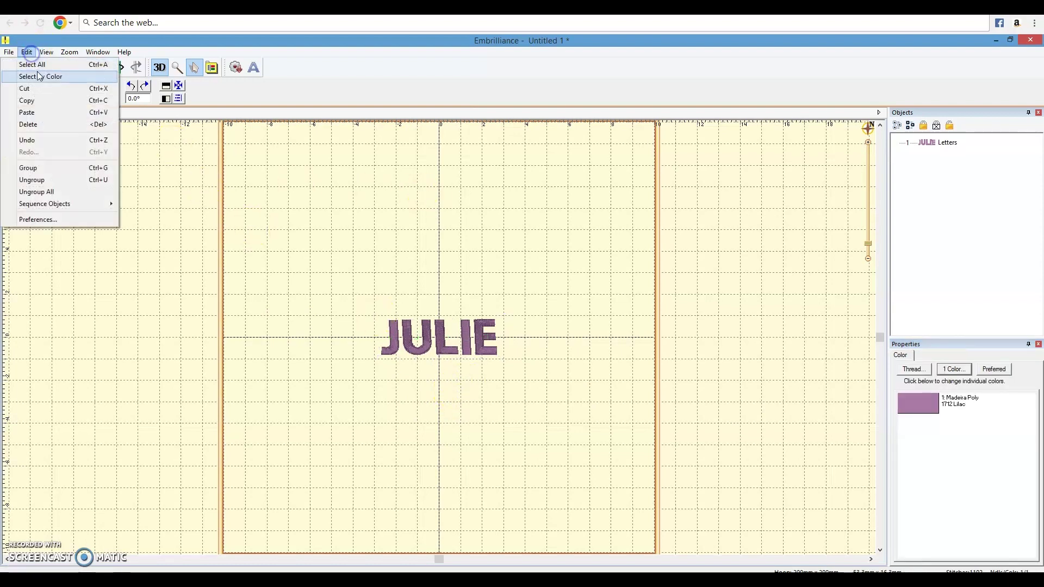
left_click(37, 141)
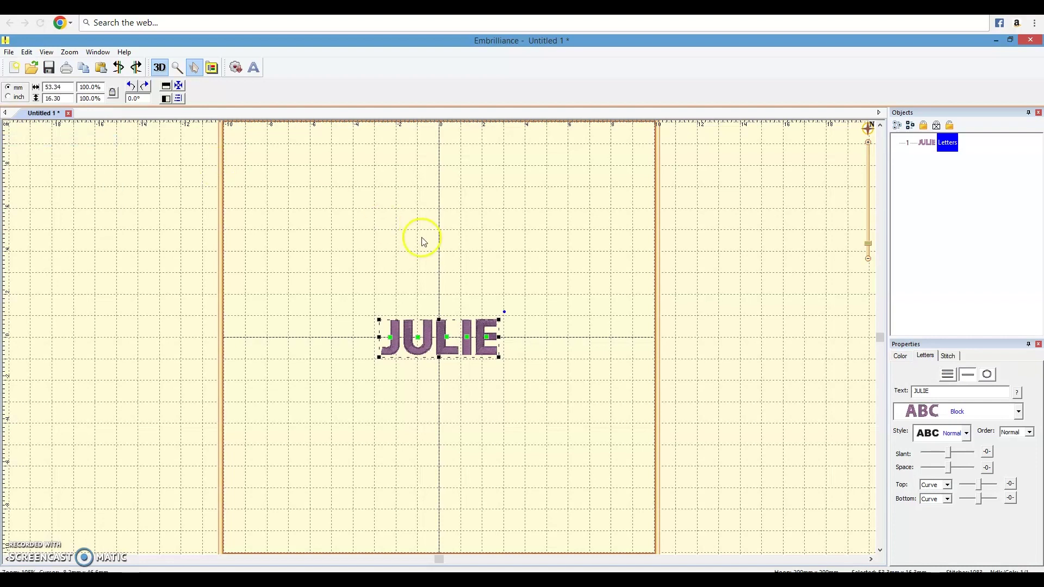
- Reselect the JULIE lettering and bring up the File menu commands
left_click(483, 272)
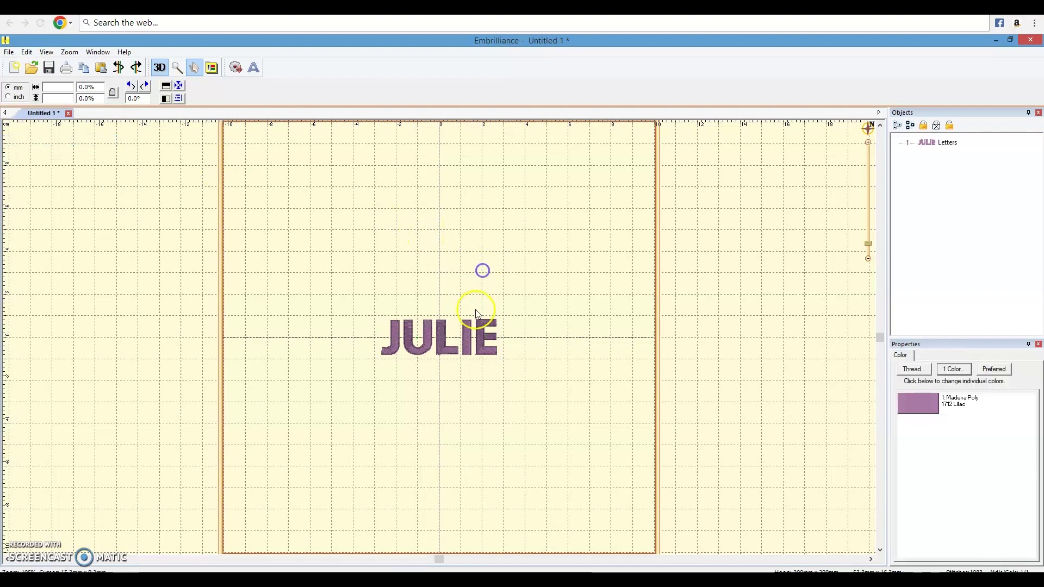
left_click(444, 352)
left_click(444, 351)
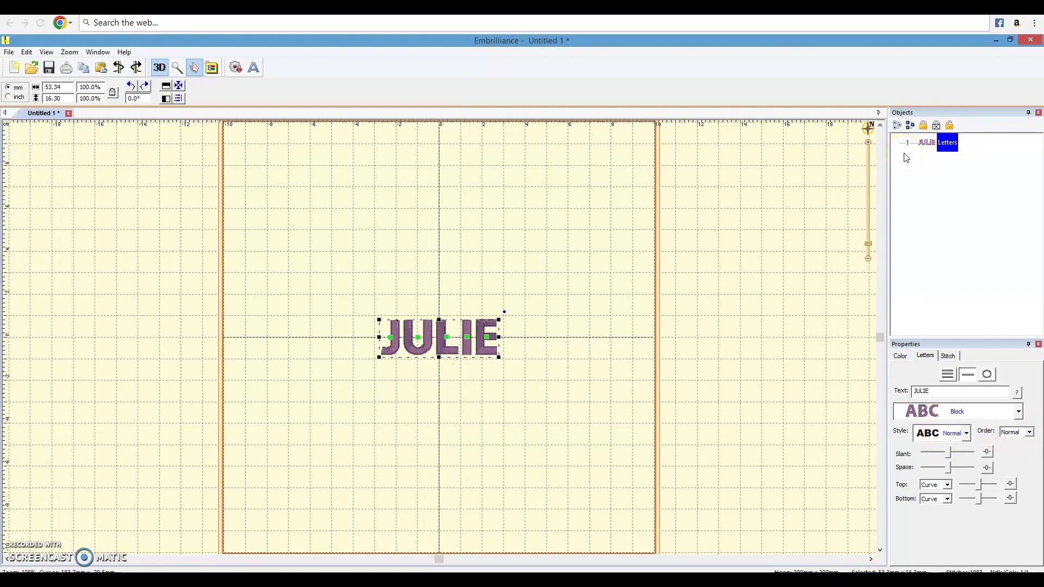
left_click(483, 276)
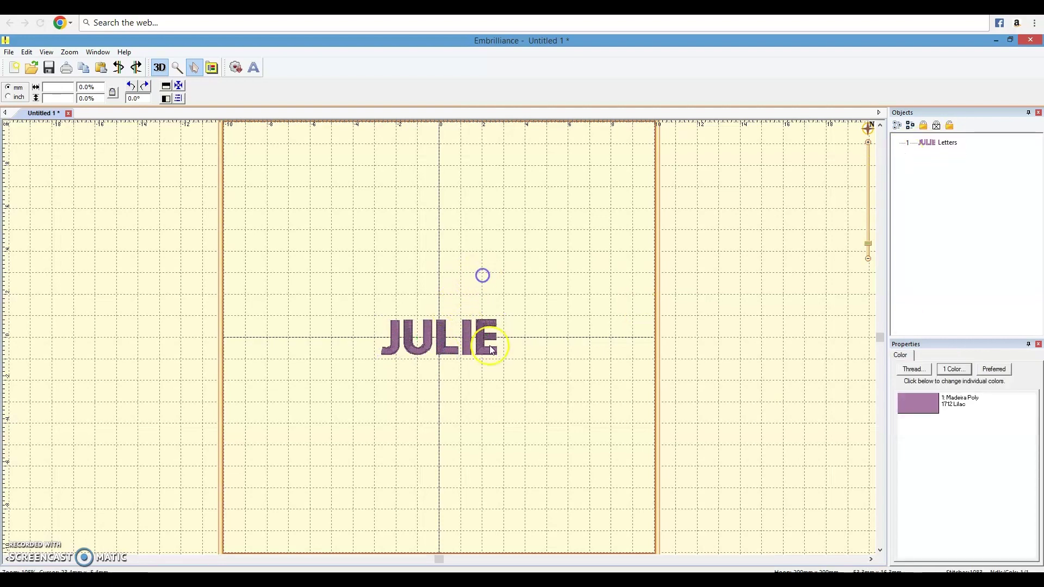
left_click(490, 360)
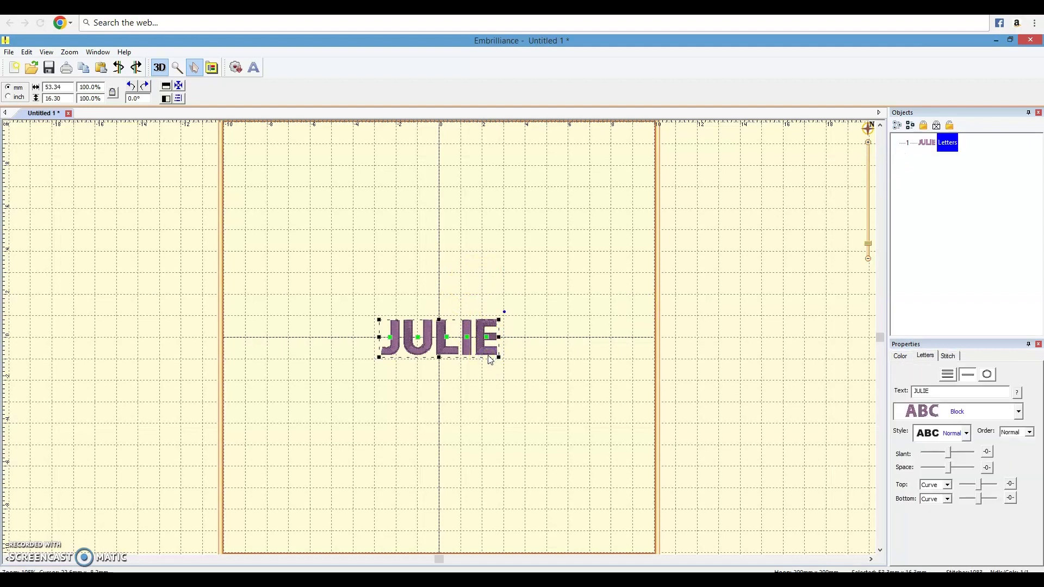
left_click(10, 52)
left_click(10, 53)
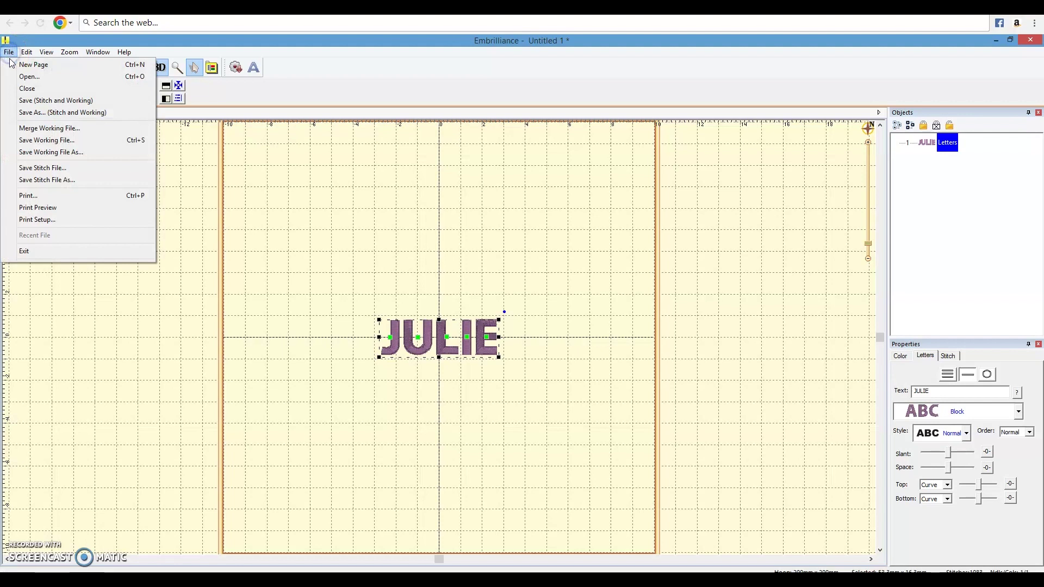
left_click(43, 179)
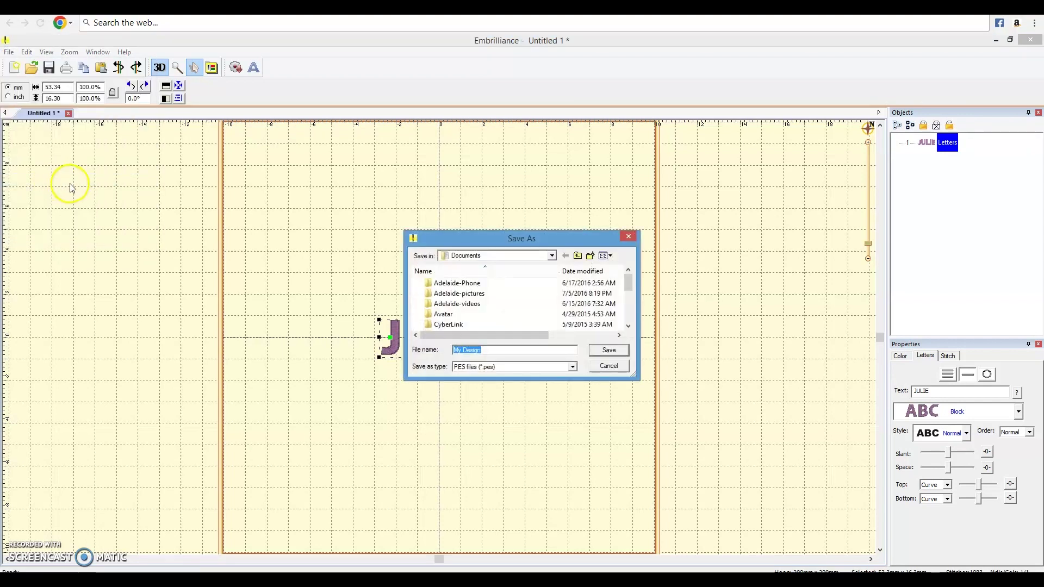
left_click(572, 366)
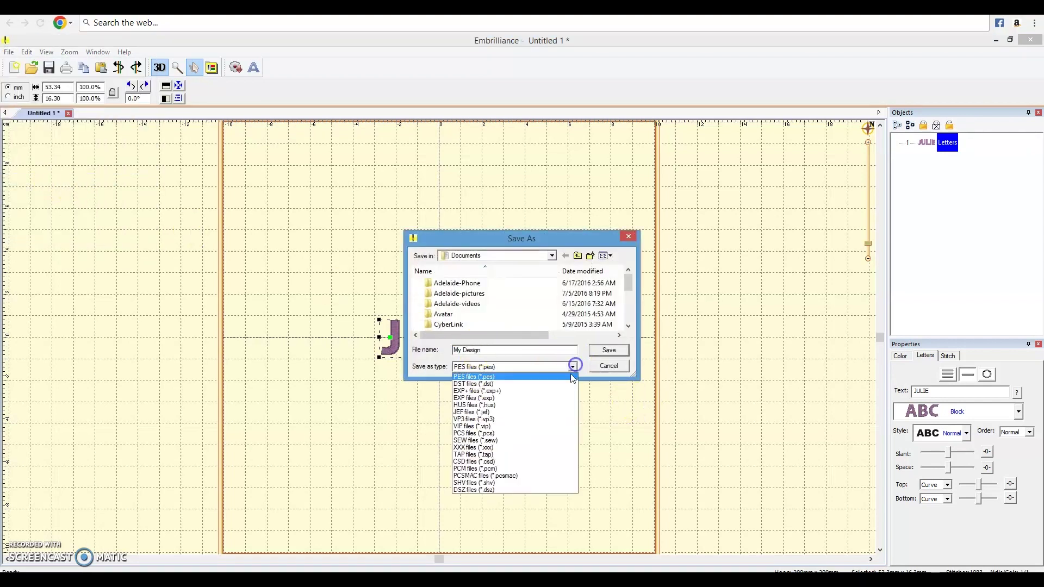
left_click(620, 368)
left_click(618, 367)
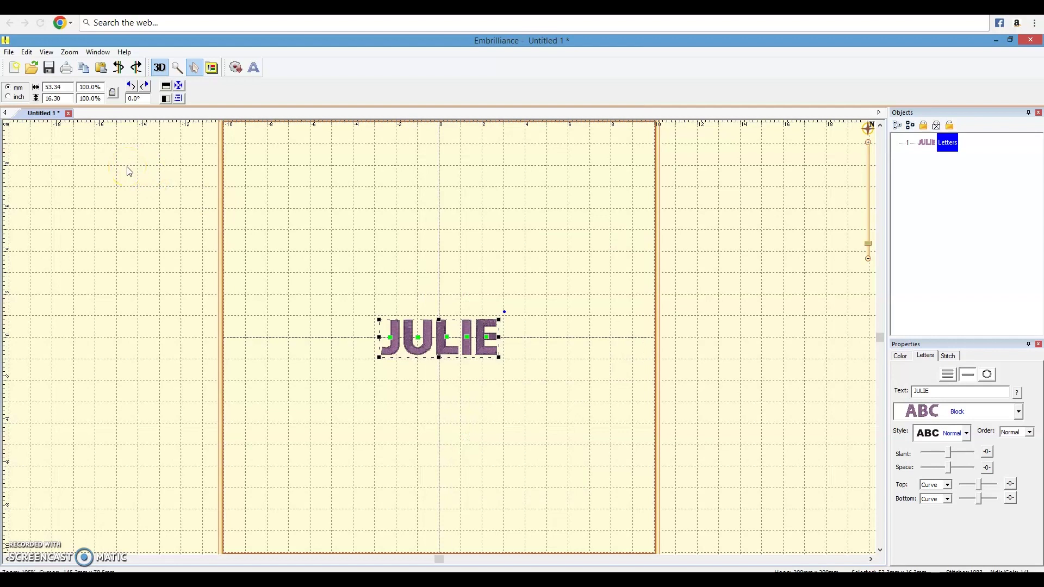
left_click(9, 53)
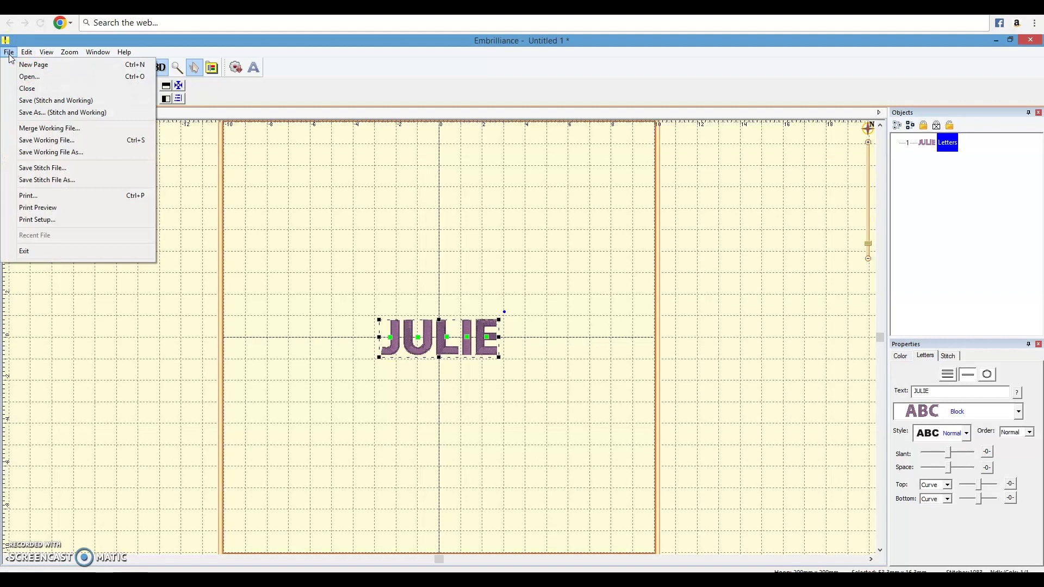
left_click(45, 132)
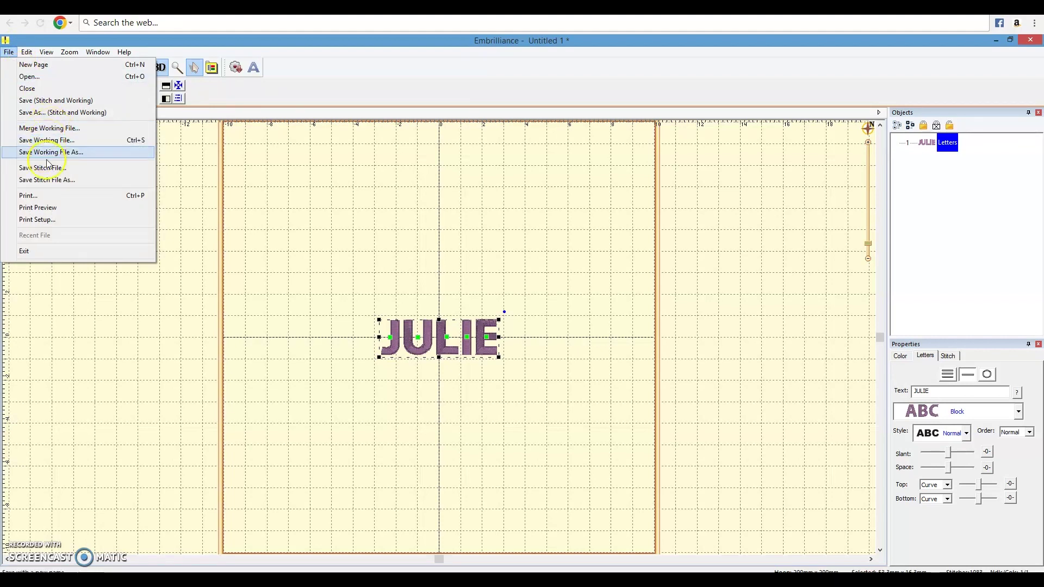
left_click(51, 129)
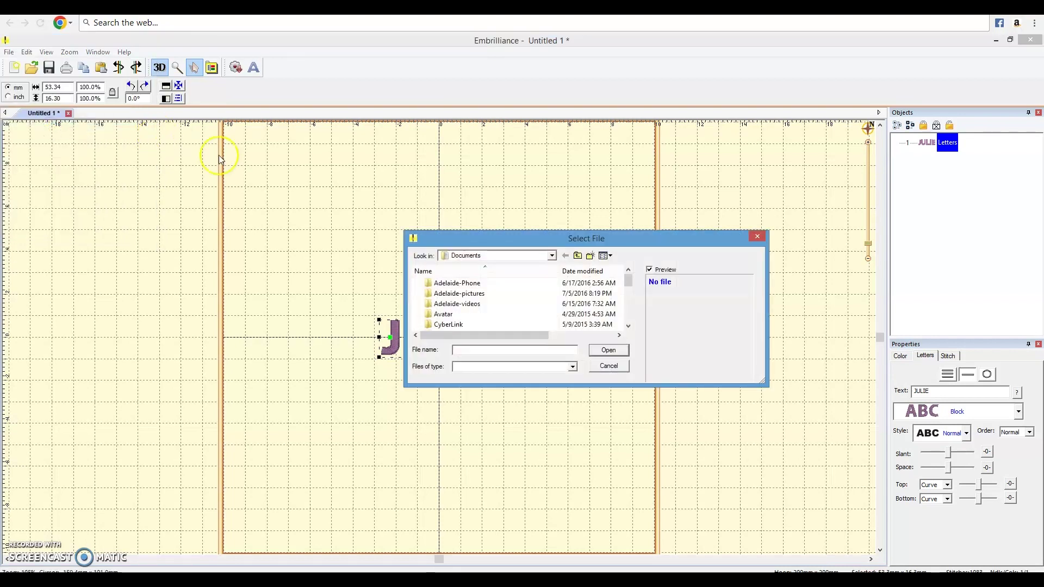
left_click(604, 367)
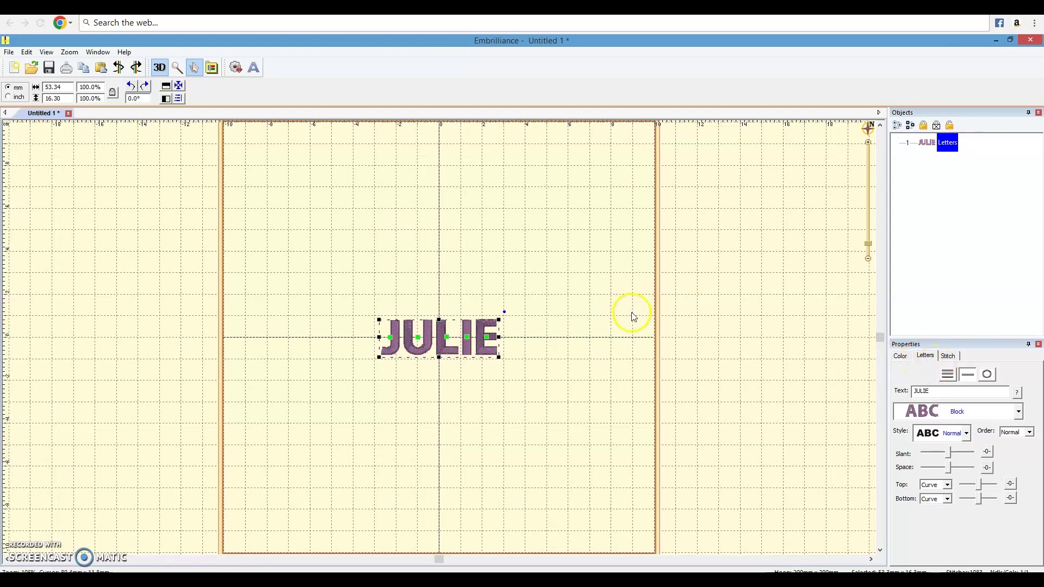
- Restore Embrilliance to a smaller window and browse Explorer to Removable Disk (F:)
left_click(1010, 40)
left_click_drag(280, 62, 463, 67)
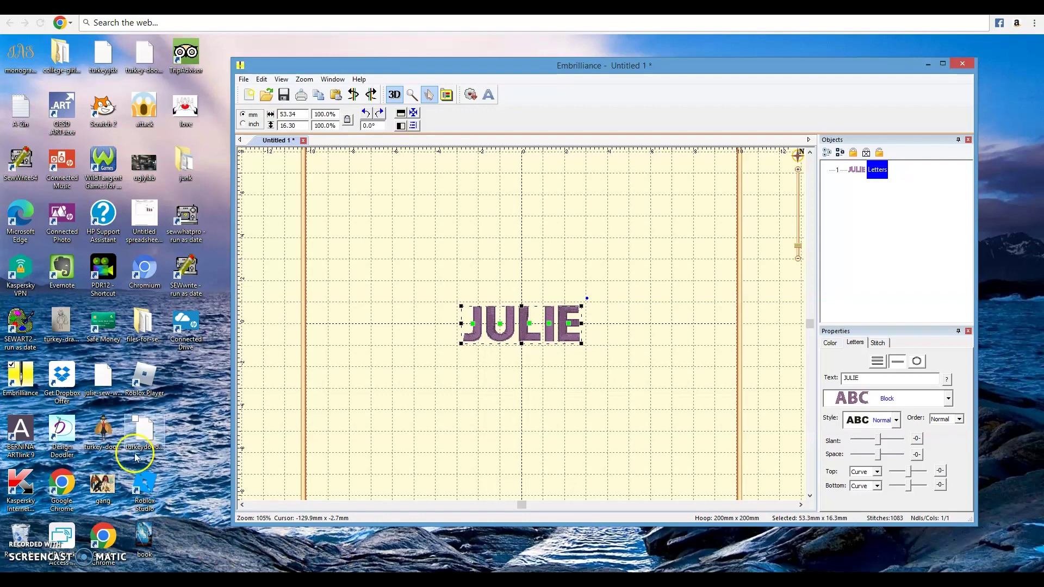
left_click(142, 324)
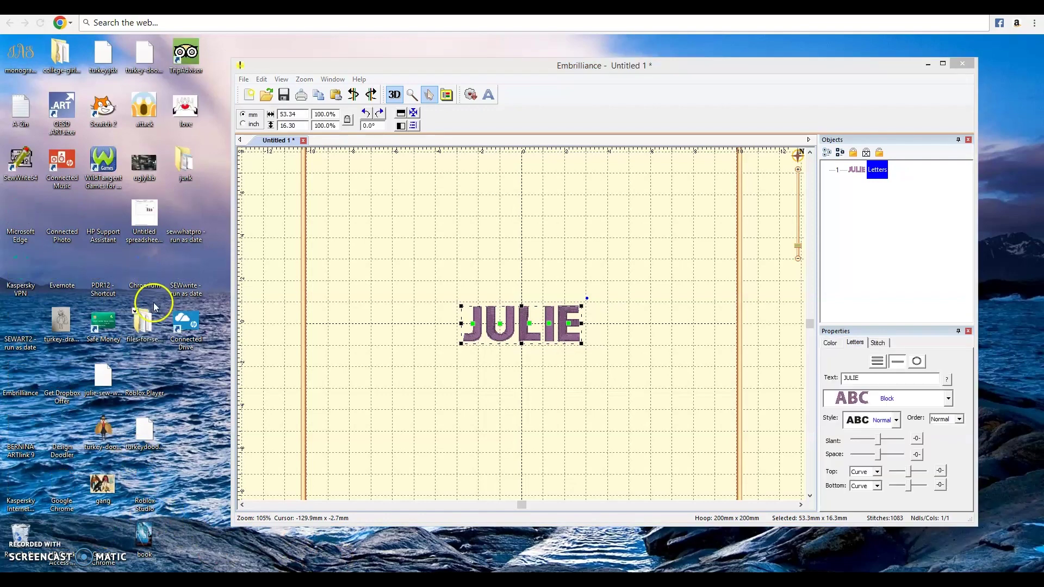
double_click(144, 322)
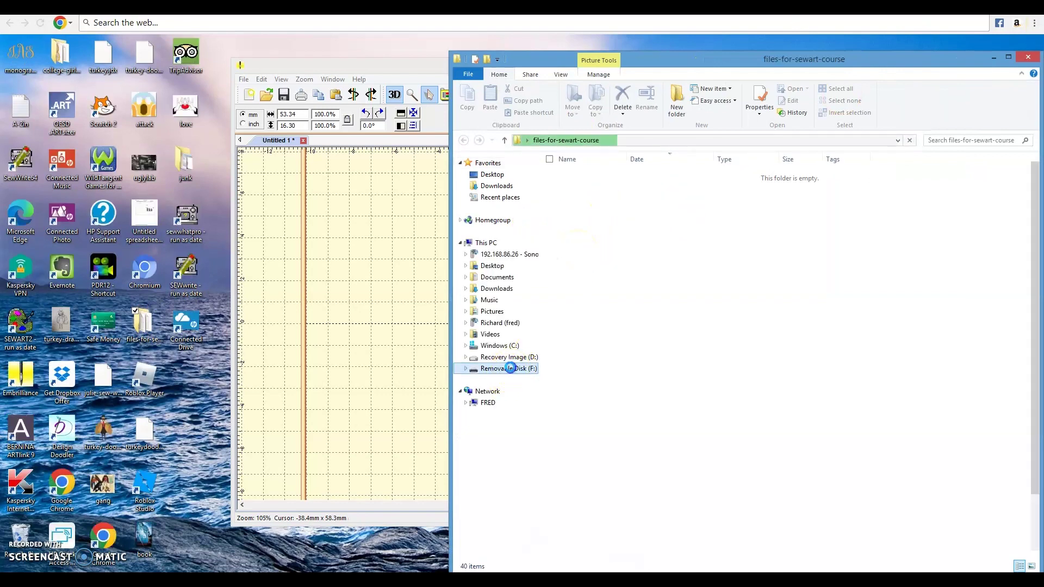
left_click(510, 368)
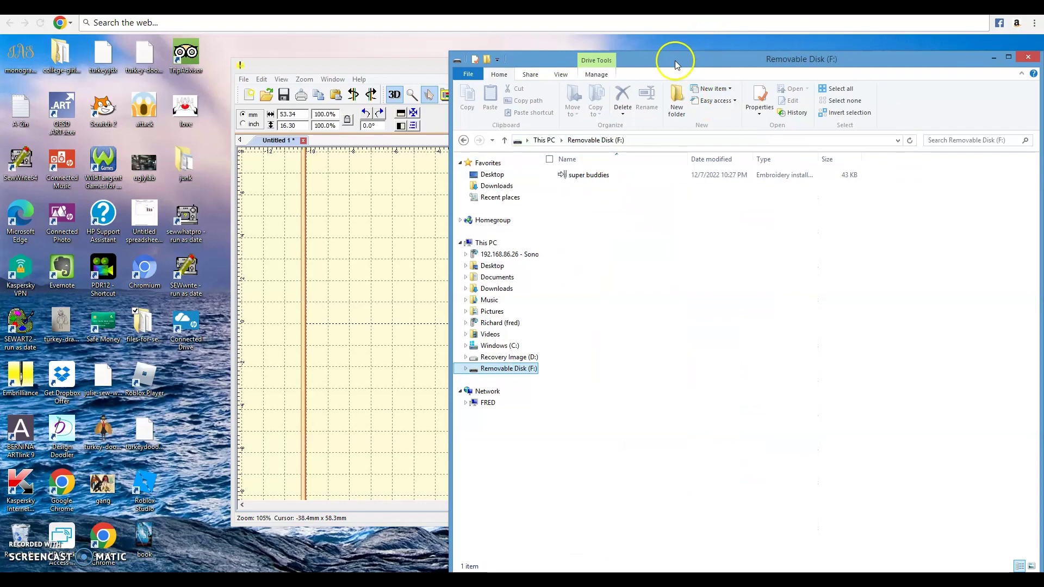
left_click_drag(674, 62, 923, 56)
- Install the super buddies font by dropping it onto Embrilliance, then maximize Embrilliance
left_click(833, 169)
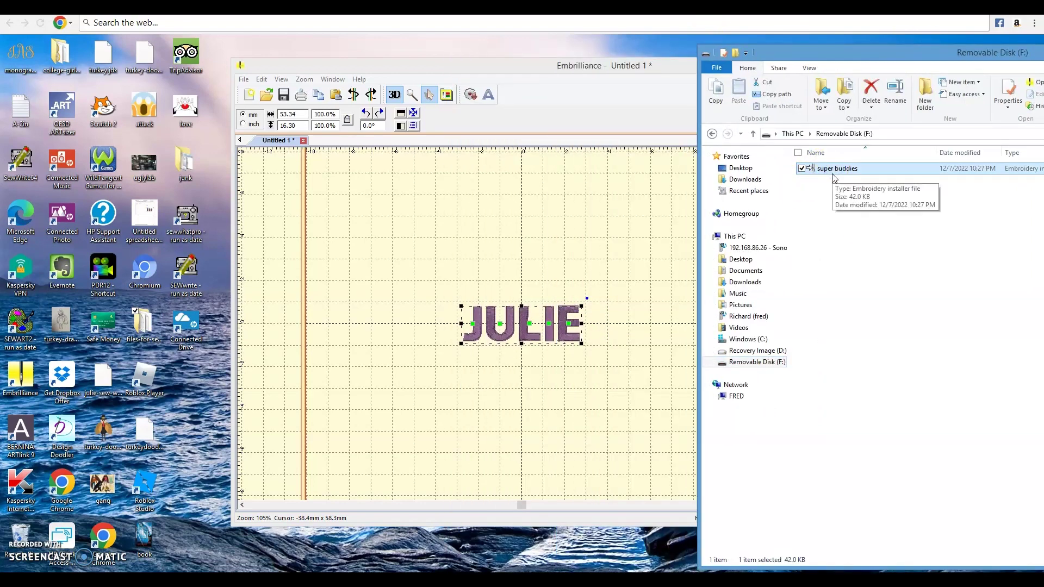
left_click_drag(832, 175, 555, 226)
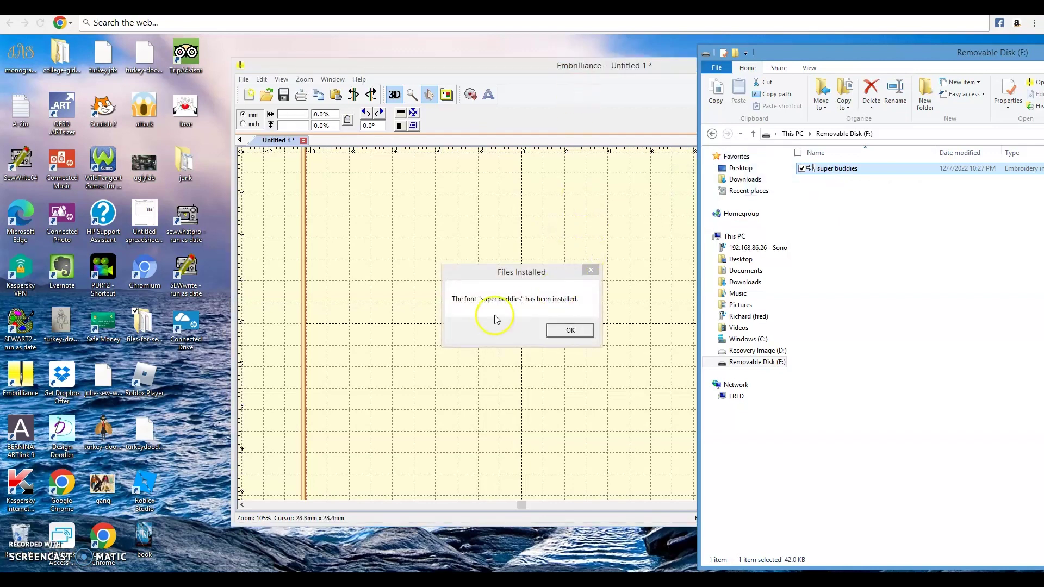
left_click(577, 332)
left_click(582, 69)
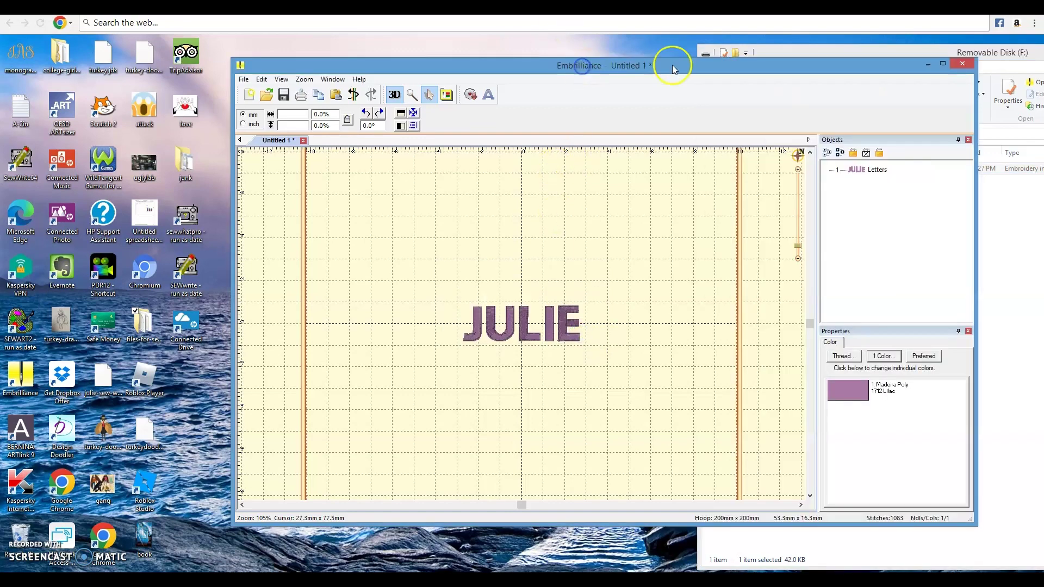
left_click(945, 61)
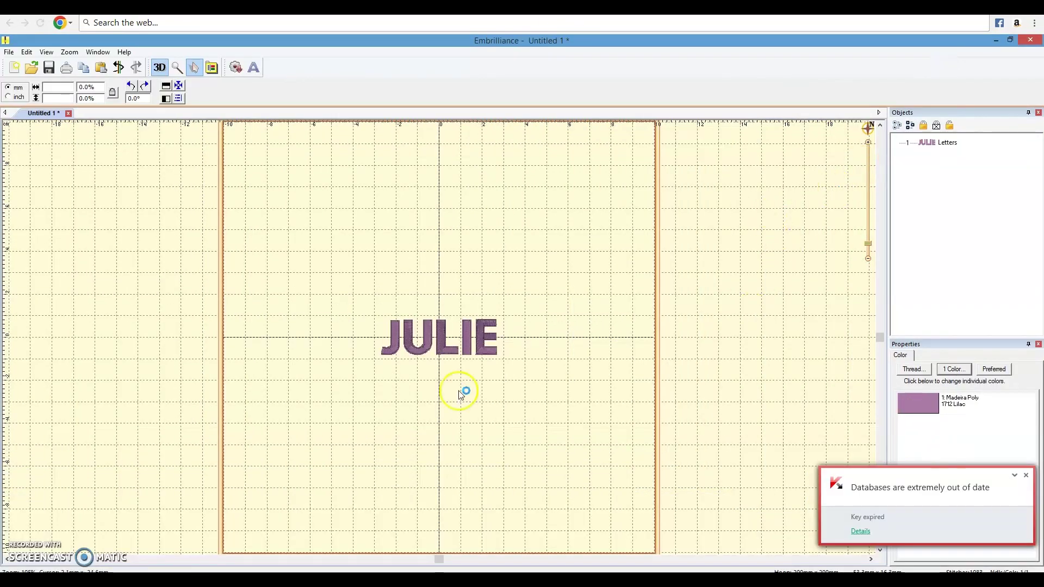
- Dismiss the antivirus popup and switch the JULIE lettering to the super buddies font
left_click(436, 342)
left_click(1011, 479)
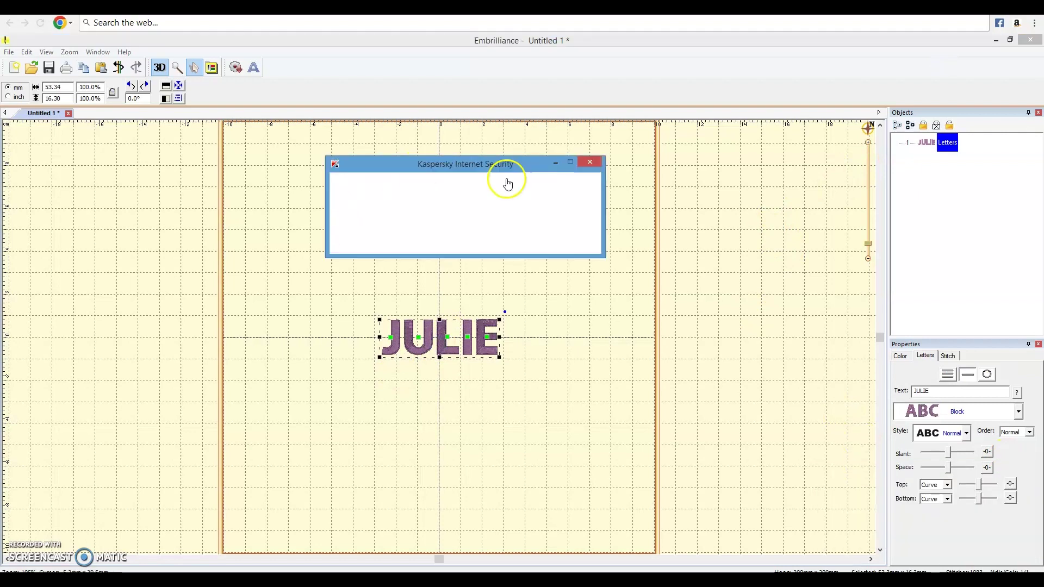
left_click(589, 162)
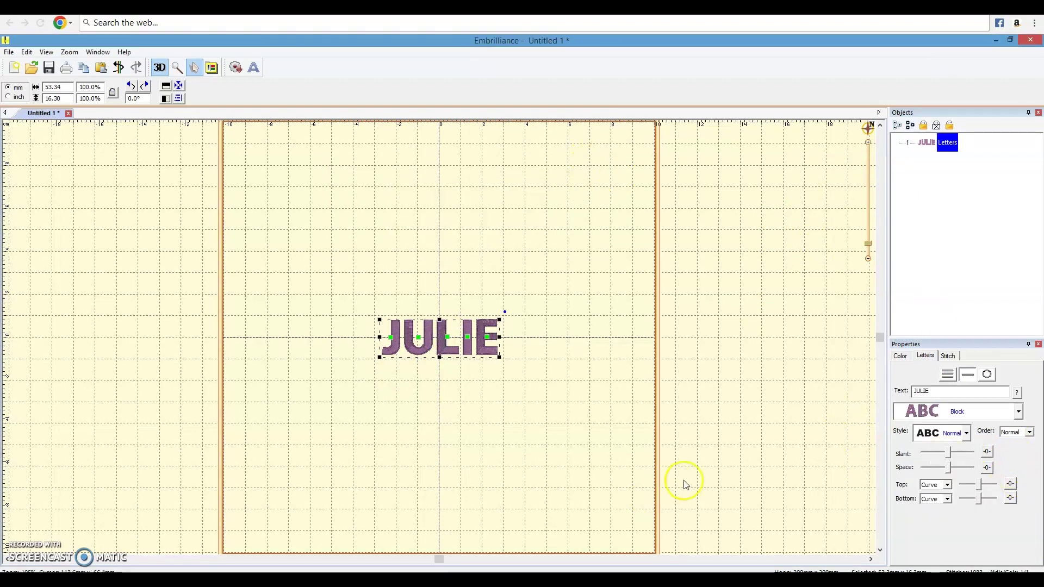
left_click(1018, 413)
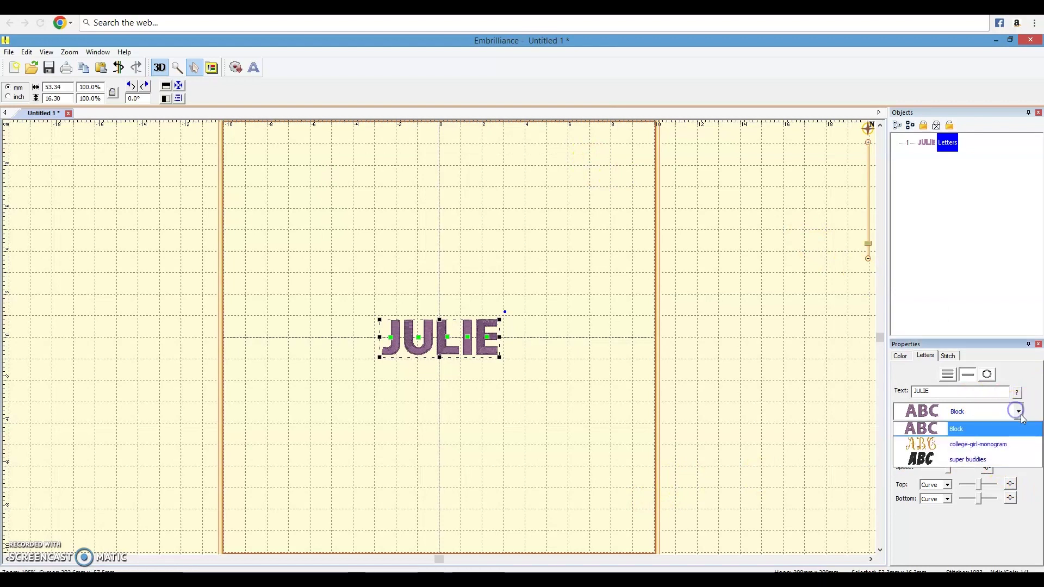
left_click(935, 463)
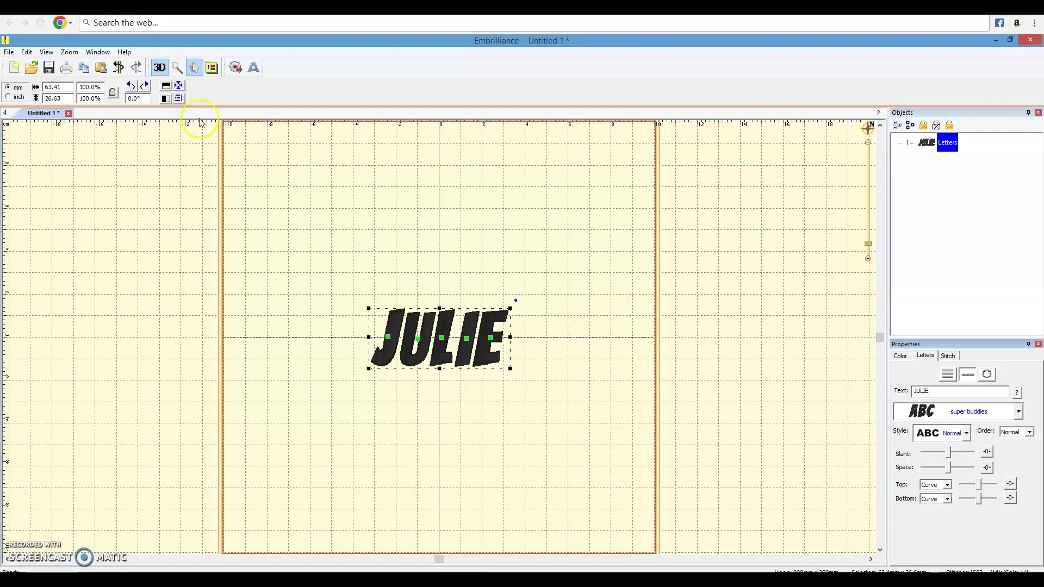
left_click(450, 246)
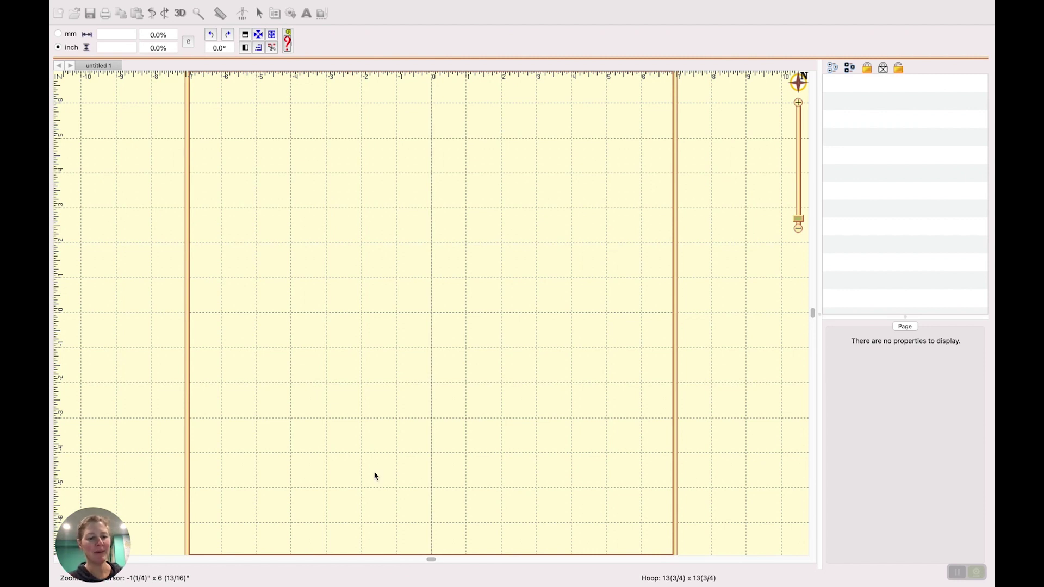
- Add a new lettering object in the super buddies font reading JULIE
left_click(248, 197)
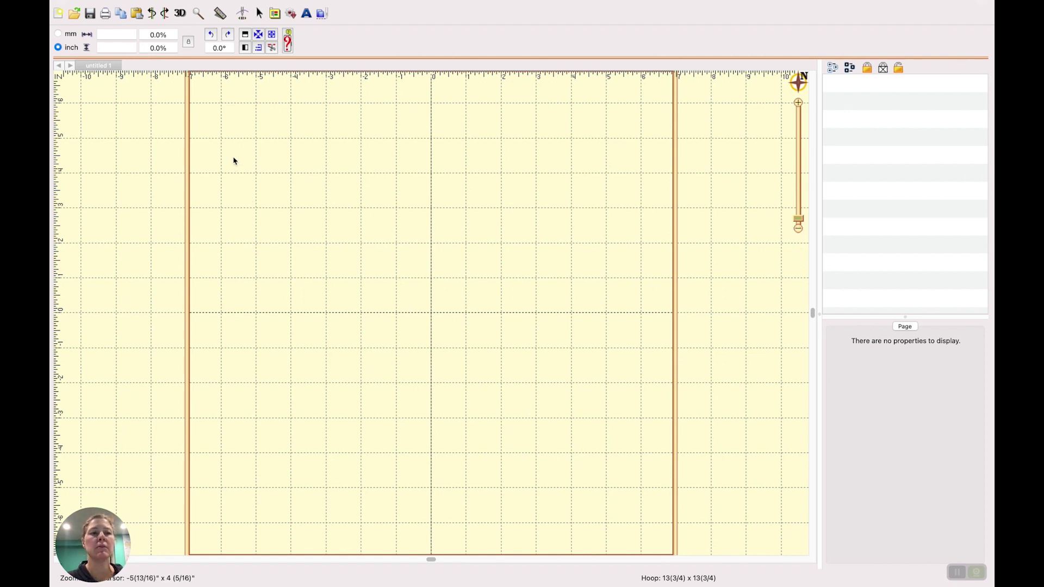
left_click(308, 15)
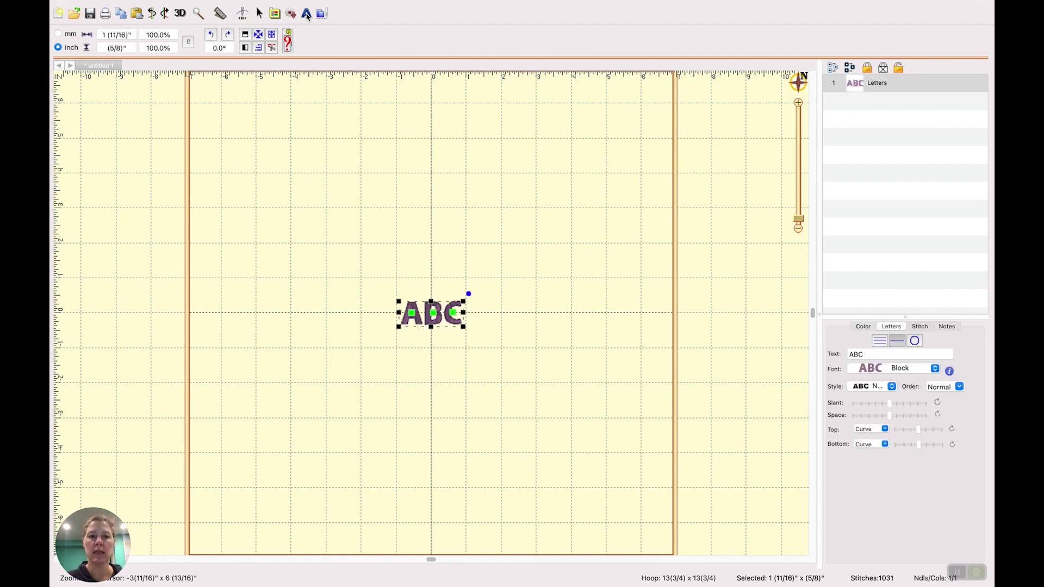
left_click(897, 376)
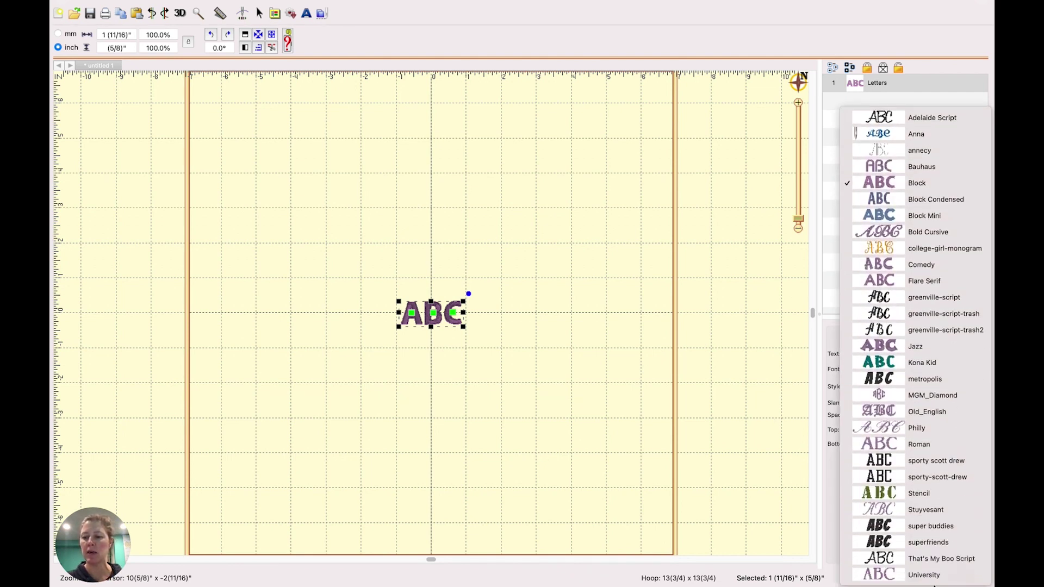
left_click(930, 525)
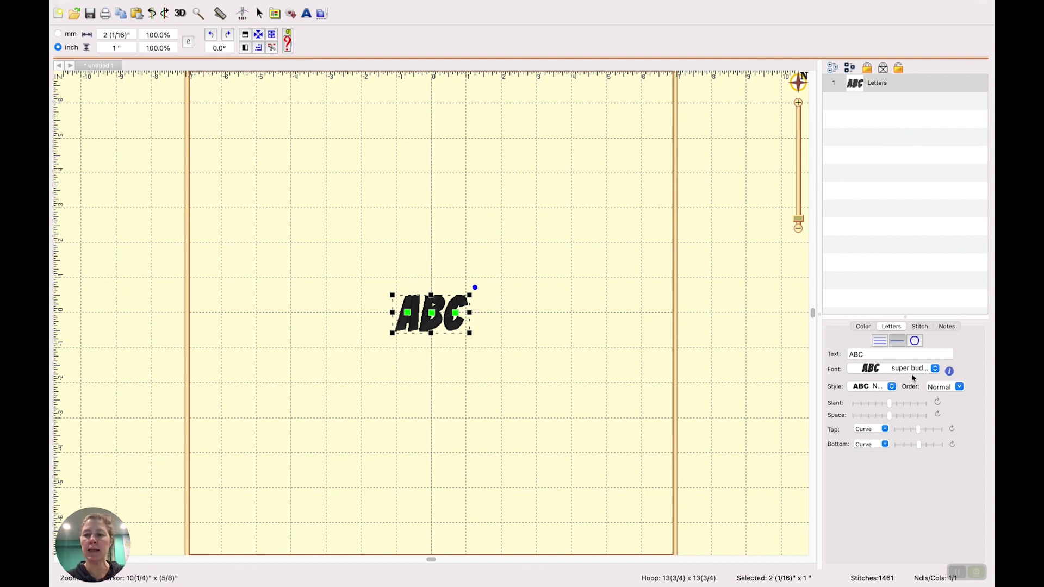
double_click(872, 358)
type("JULIE")
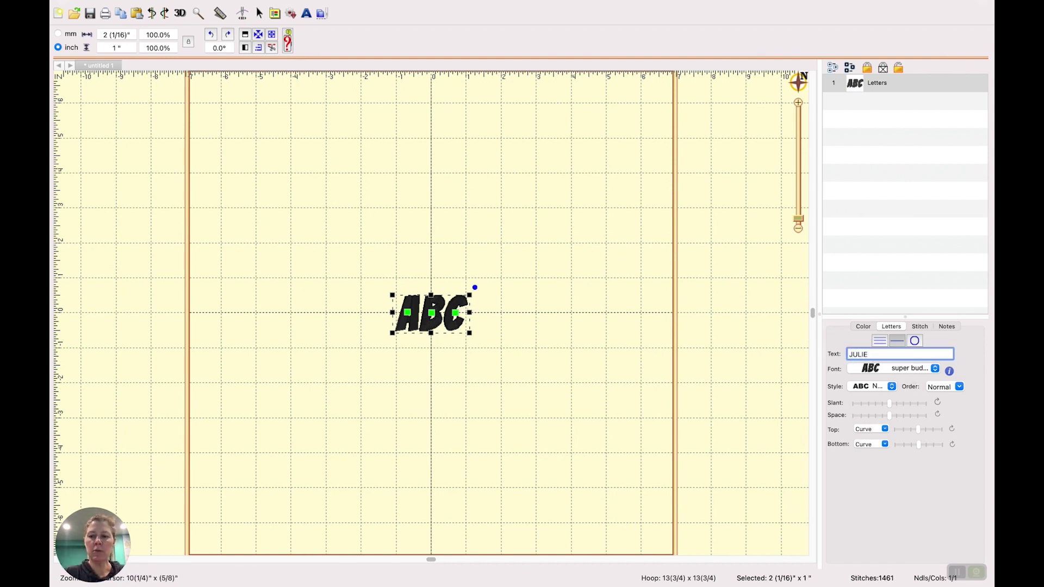
key("Return")
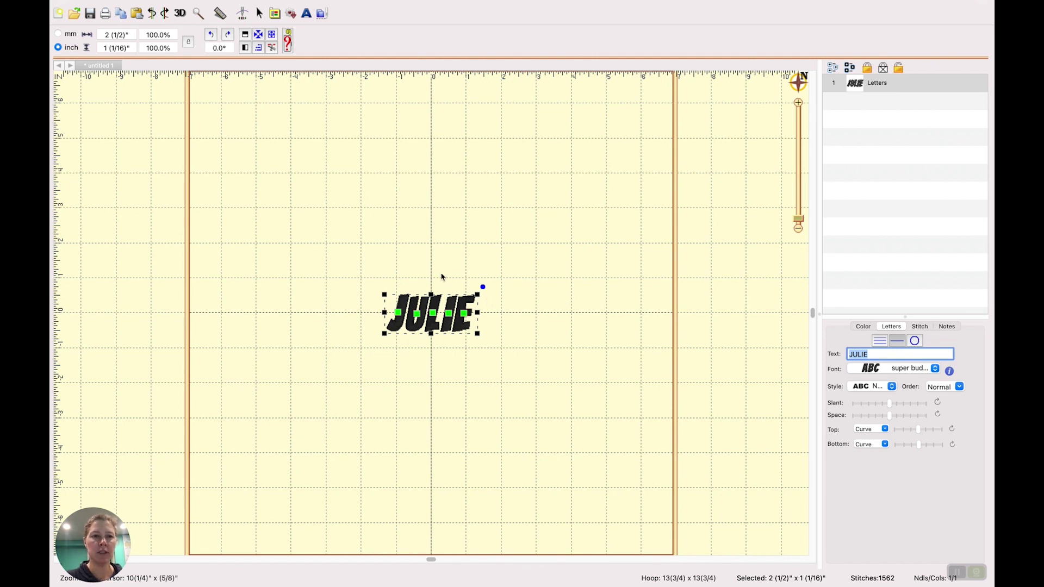
- Enlarge the JULIE lettering to about 141.6%, 3(9/16) × 1(1/2) inches
left_click_drag(478, 299, 514, 276)
left_click(467, 262)
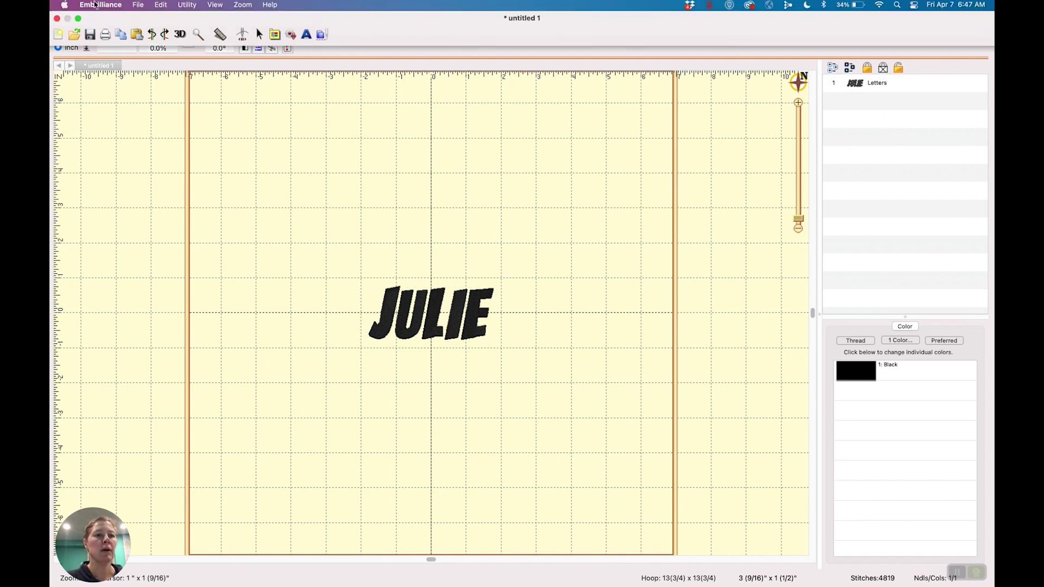
left_click(139, 5)
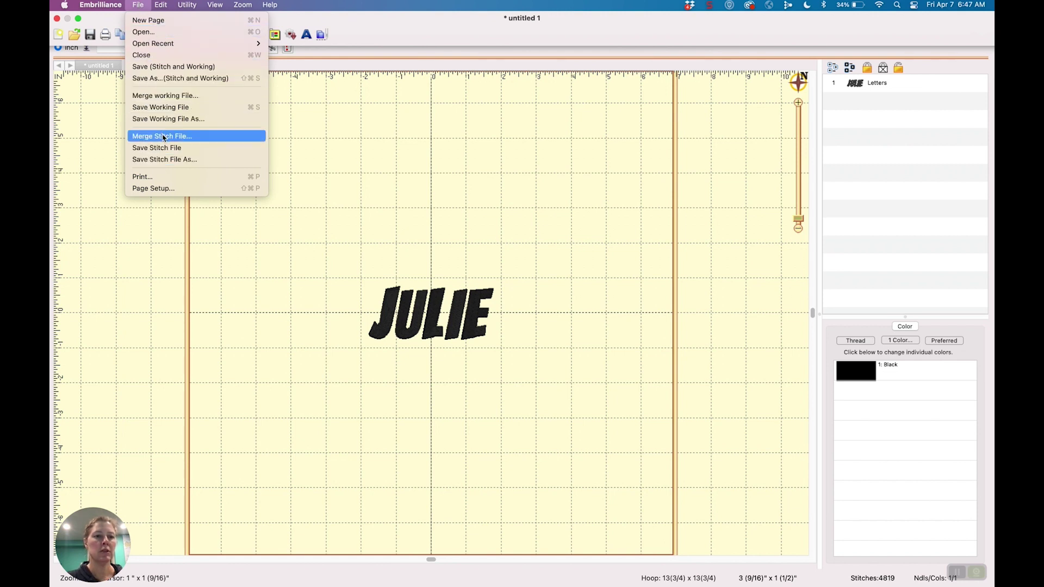
- In Merge Stitch File, browse to 2023-01-GROUP-superhero/04-shooting-star-applique
key("Escape")
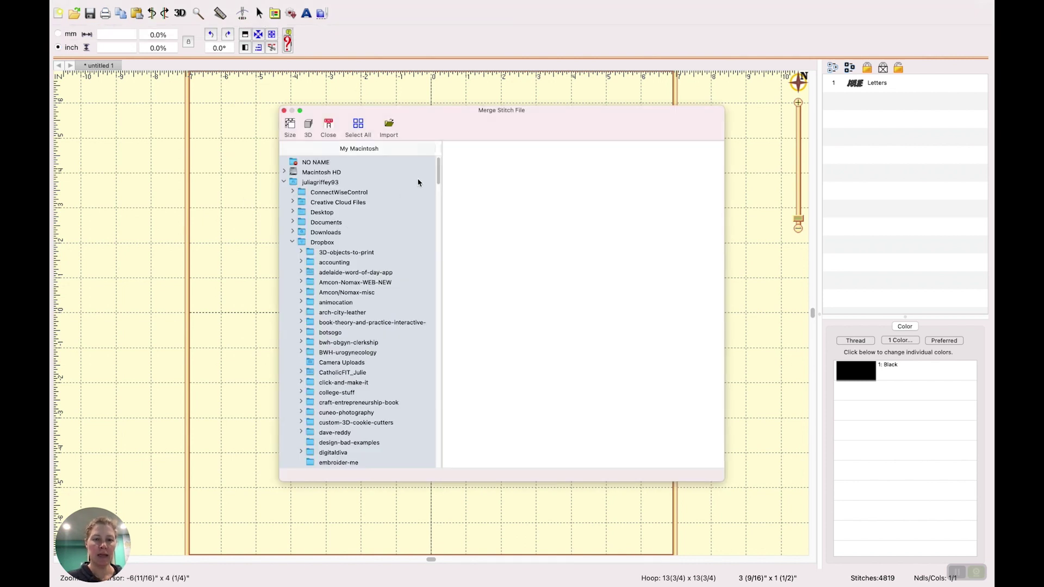
left_click_drag(439, 176, 439, 168)
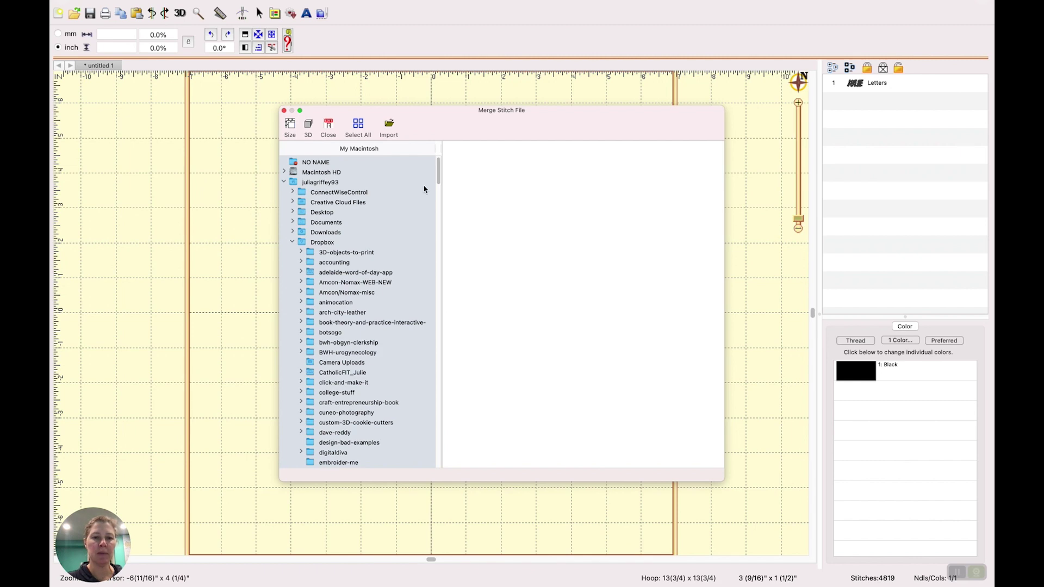
left_click_drag(439, 179, 444, 244)
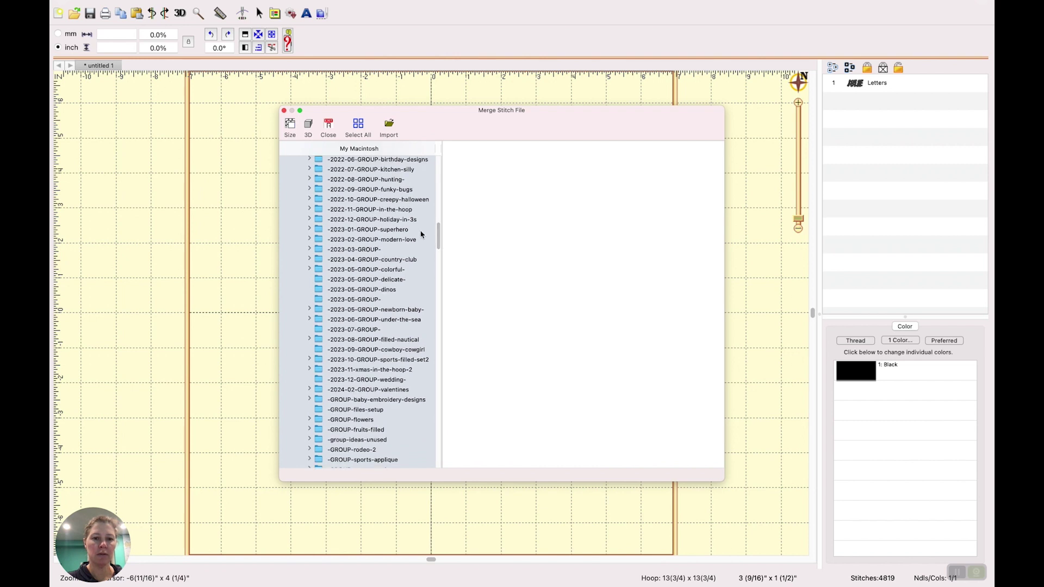
left_click(385, 236)
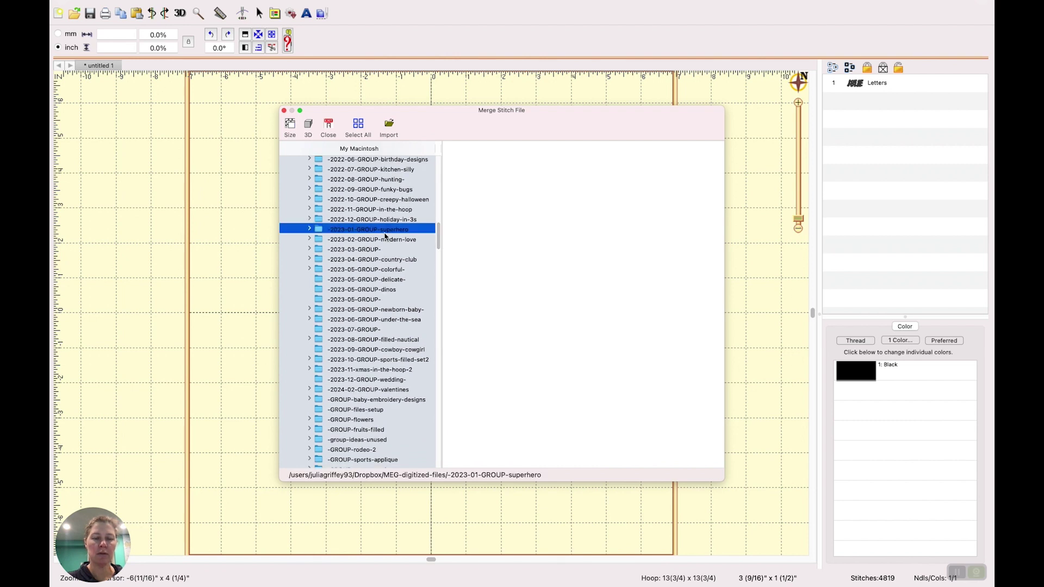
left_click(309, 231)
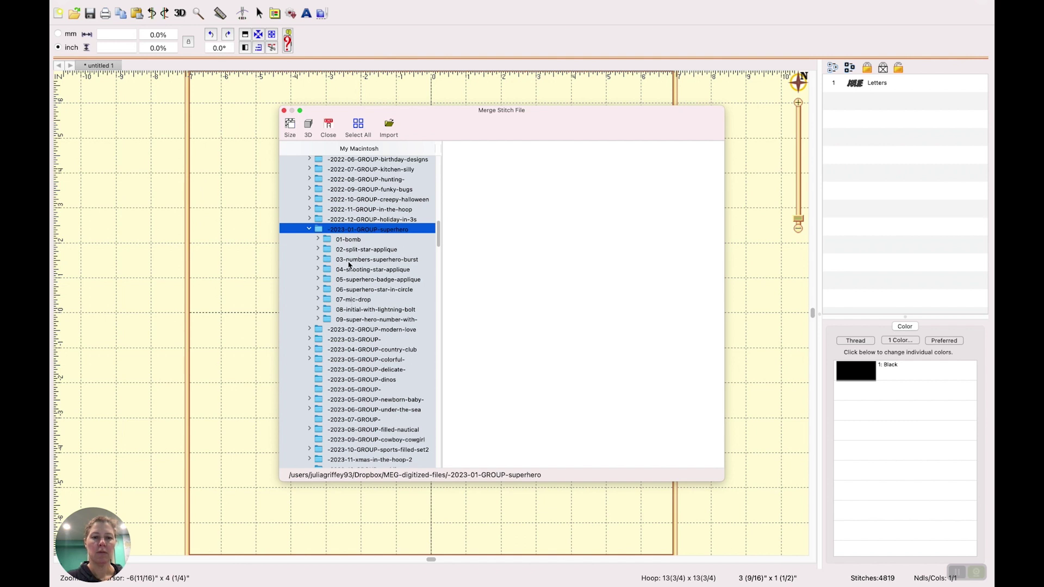
left_click(349, 257)
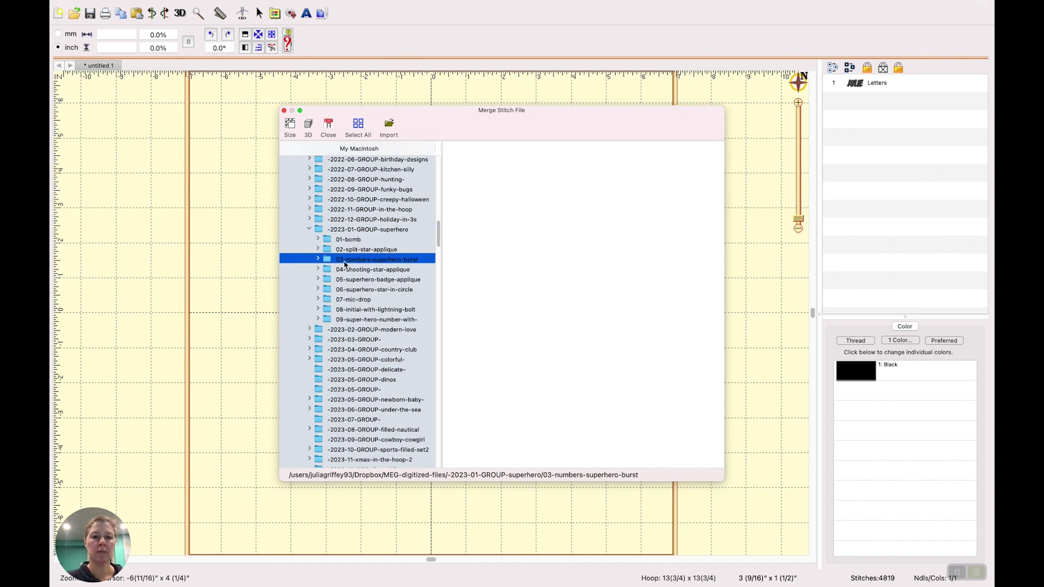
left_click(342, 271)
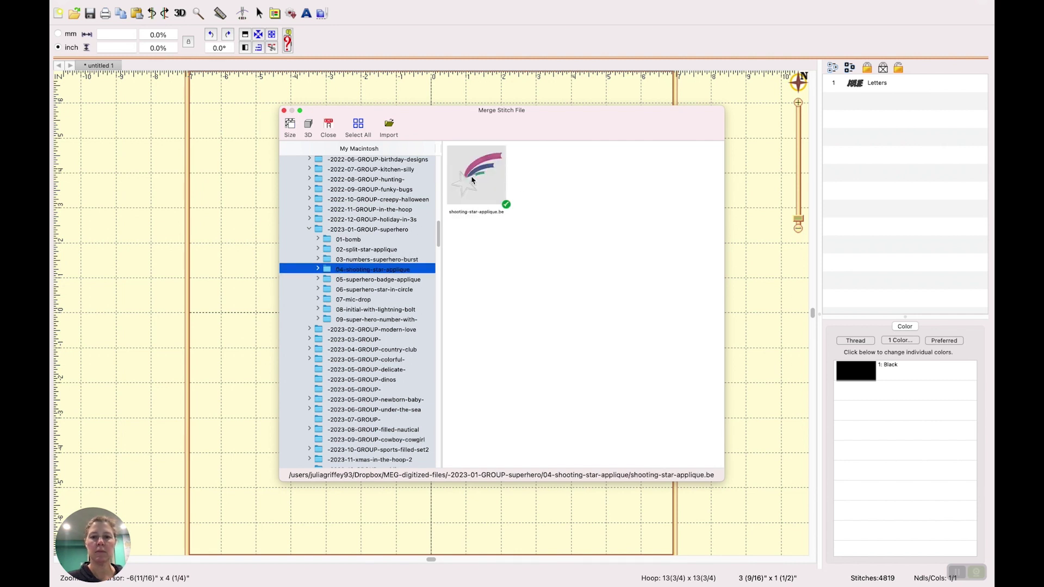
- Import the shooting-star-applique-large .pes file from the embroidery-designs folder
left_click(318, 270)
left_click(357, 289)
left_click(360, 280)
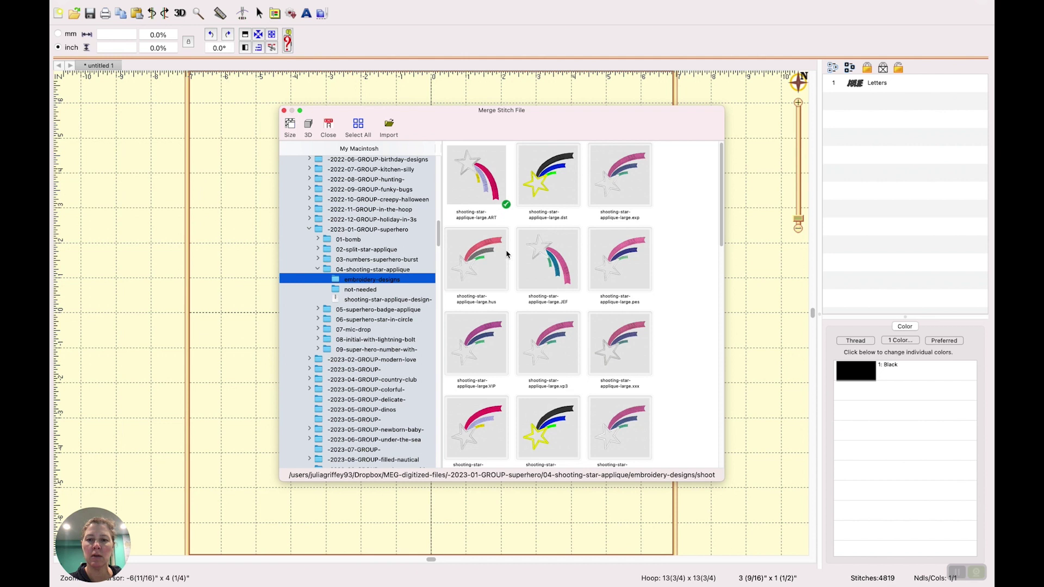
left_click(628, 264)
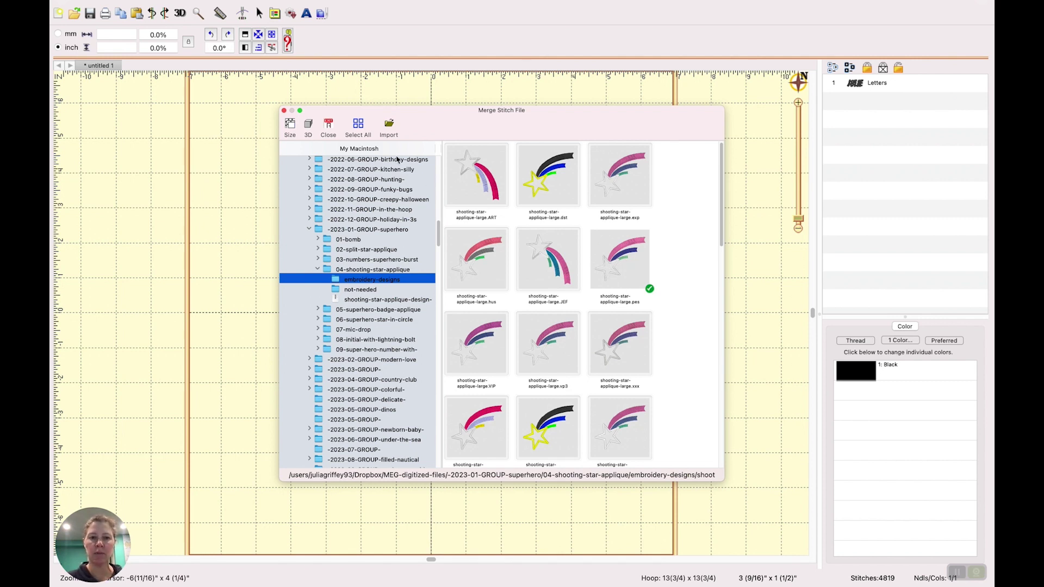
left_click(387, 128)
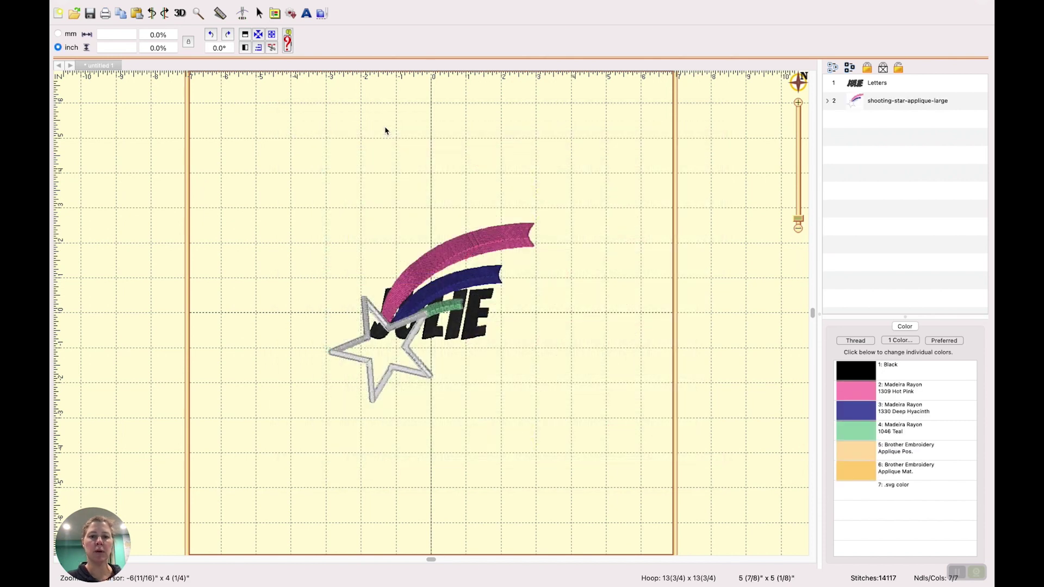
- Move the shooting star up and left, and rotate JULIE about 18.3°
left_click(857, 101)
left_click_drag(421, 322, 405, 263)
left_click(467, 311)
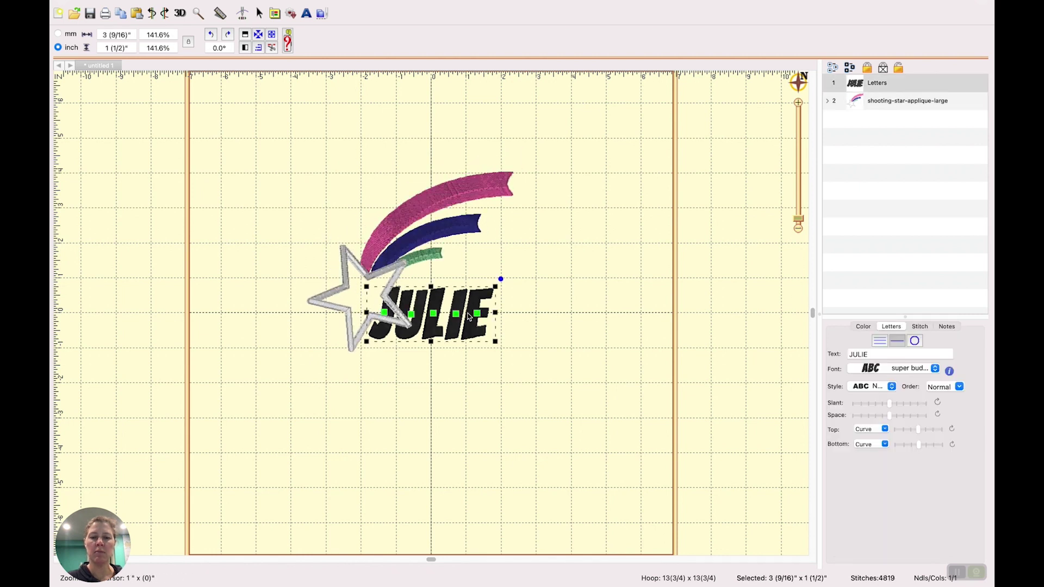
left_click_drag(501, 279, 486, 259)
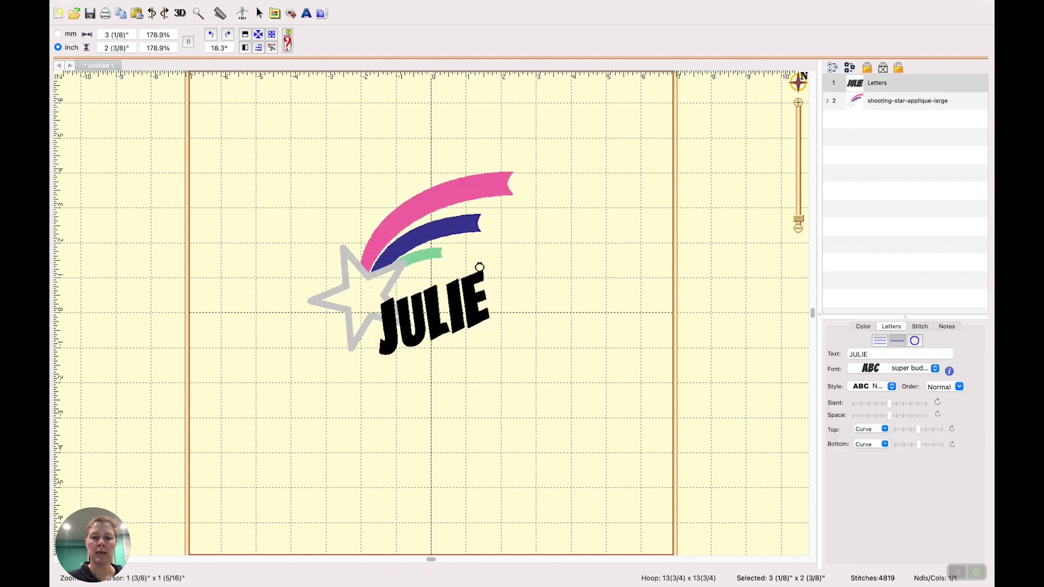
left_click_drag(459, 307, 486, 298)
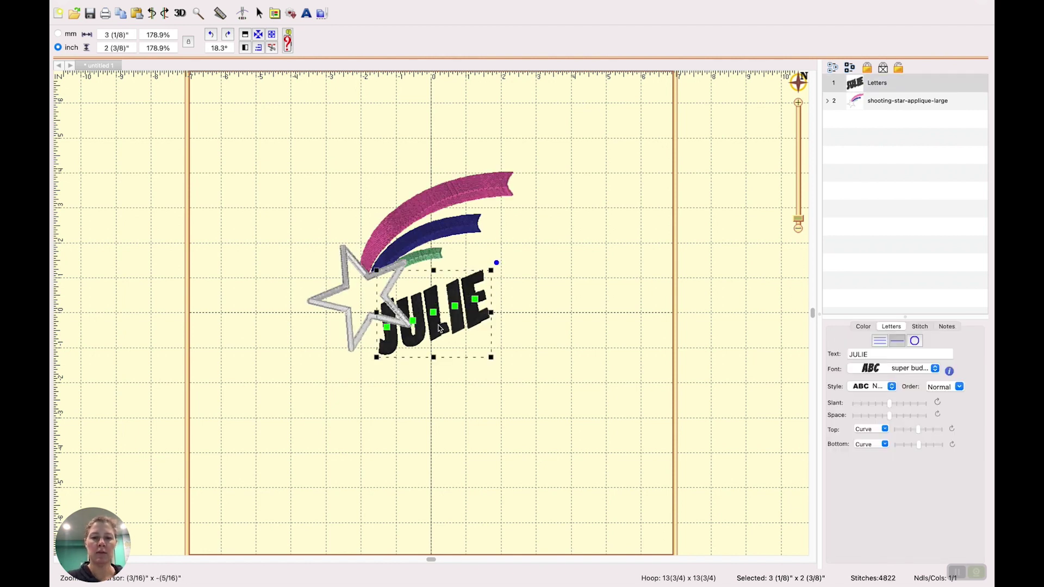
left_click(546, 297)
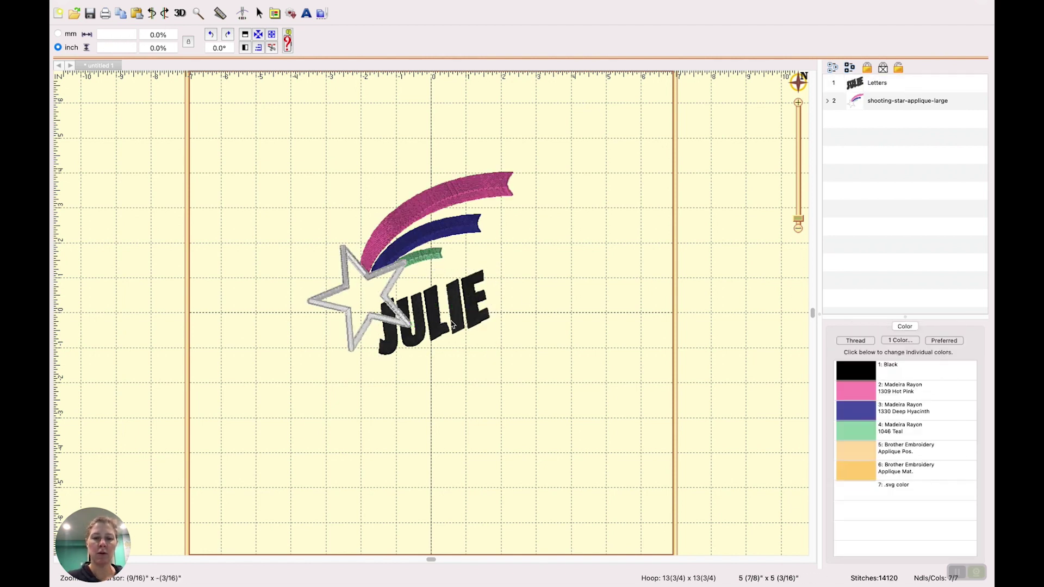
- Place JULIE up and right beside the star's tail and strengthen its top curve
left_click(443, 329)
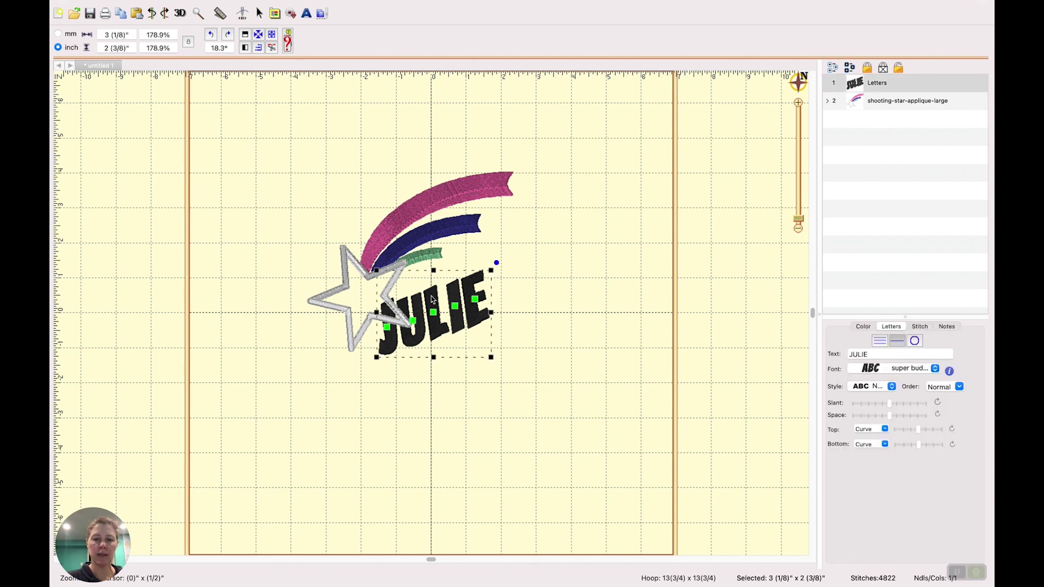
left_click_drag(433, 299, 468, 269)
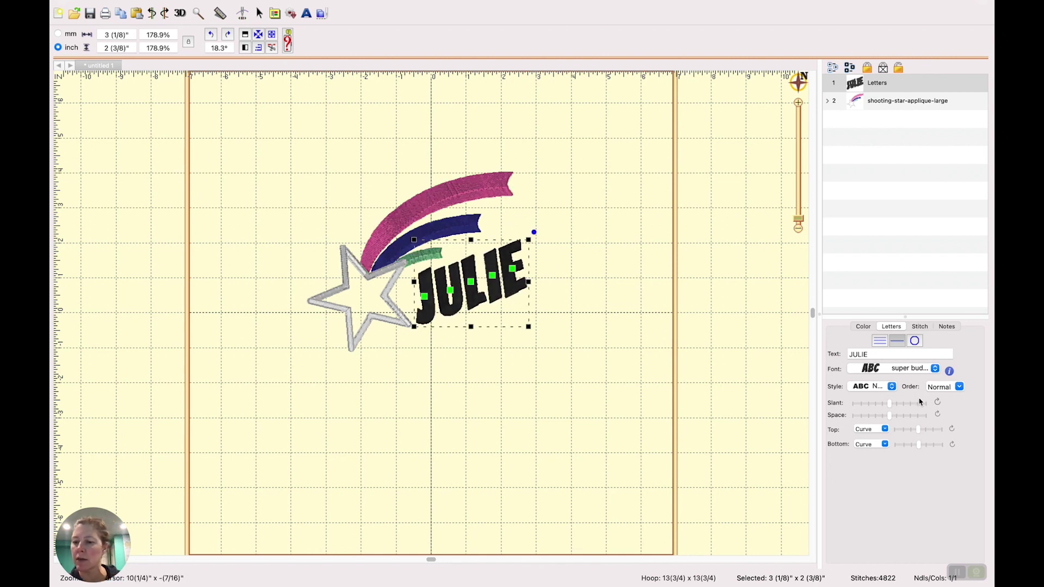
mouse_move(912, 431)
left_mouse_down()
mouse_move(936, 430)
mouse_move(924, 430)
left_mouse_up()
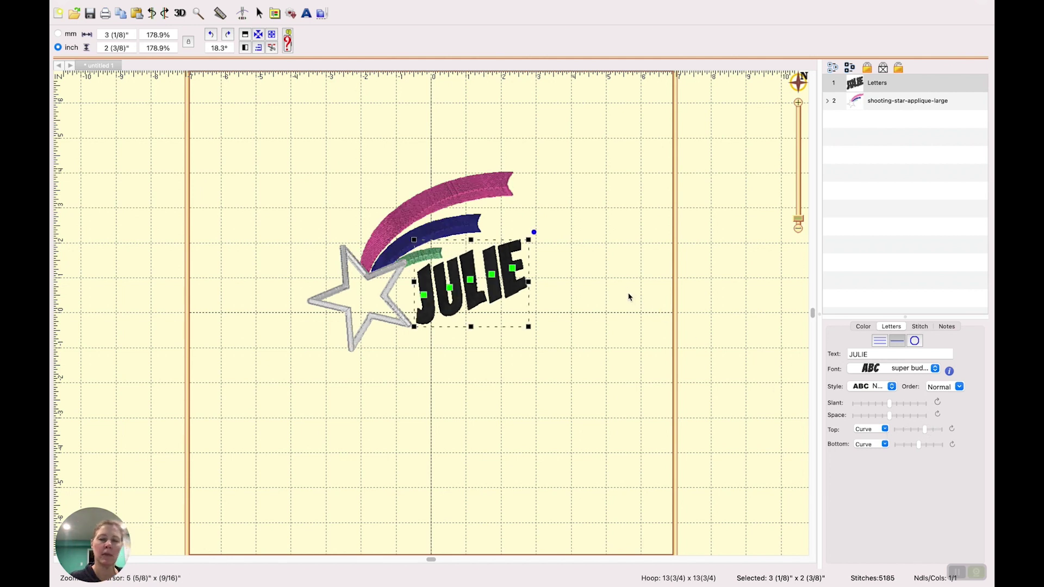
left_click(595, 245)
mouse_move(332, 3)
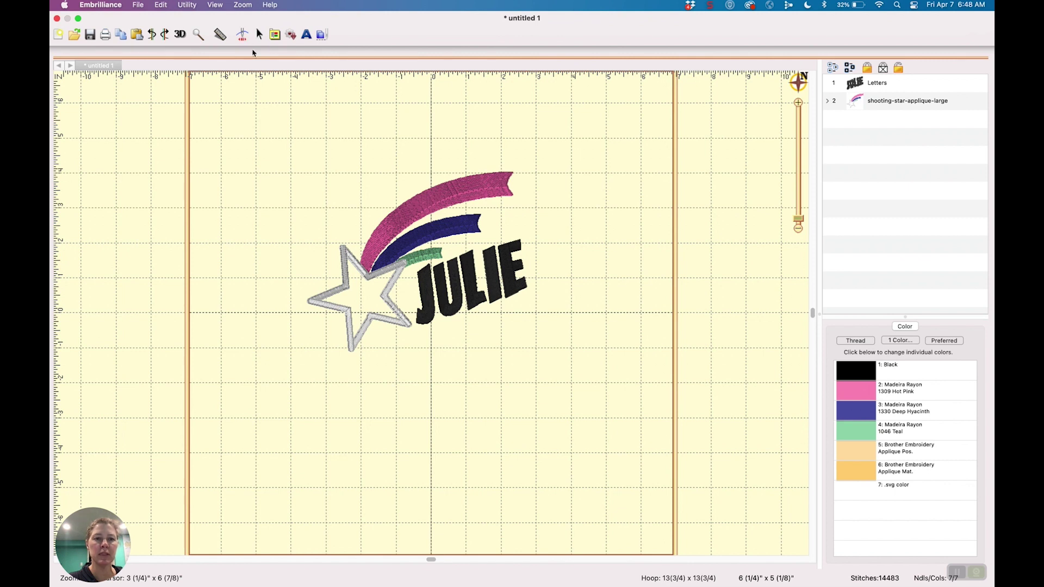
- Play the stitch simulation at higher speed through the full 14483-stitch design
left_click(243, 36)
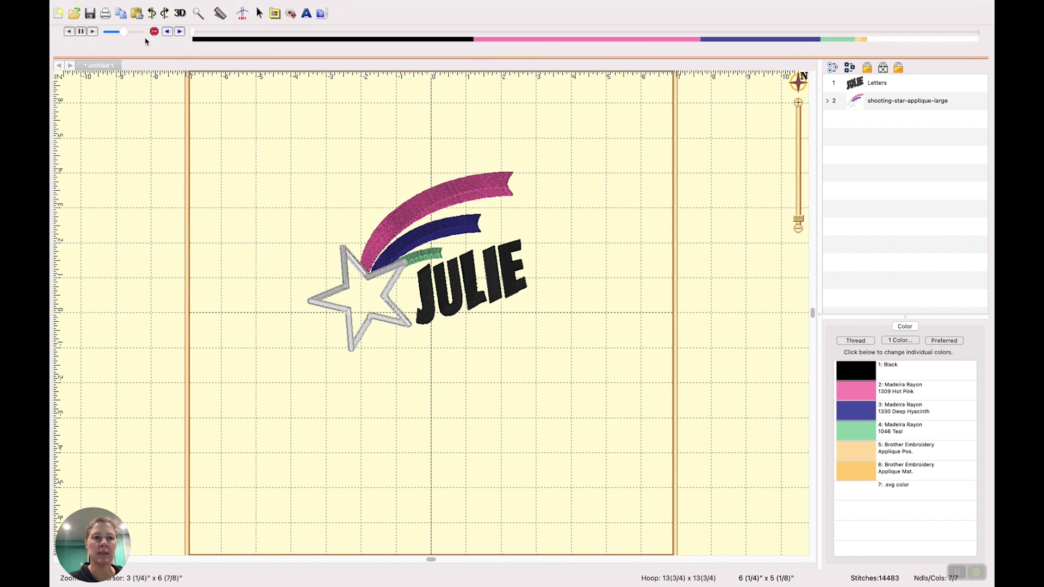
left_click(93, 31)
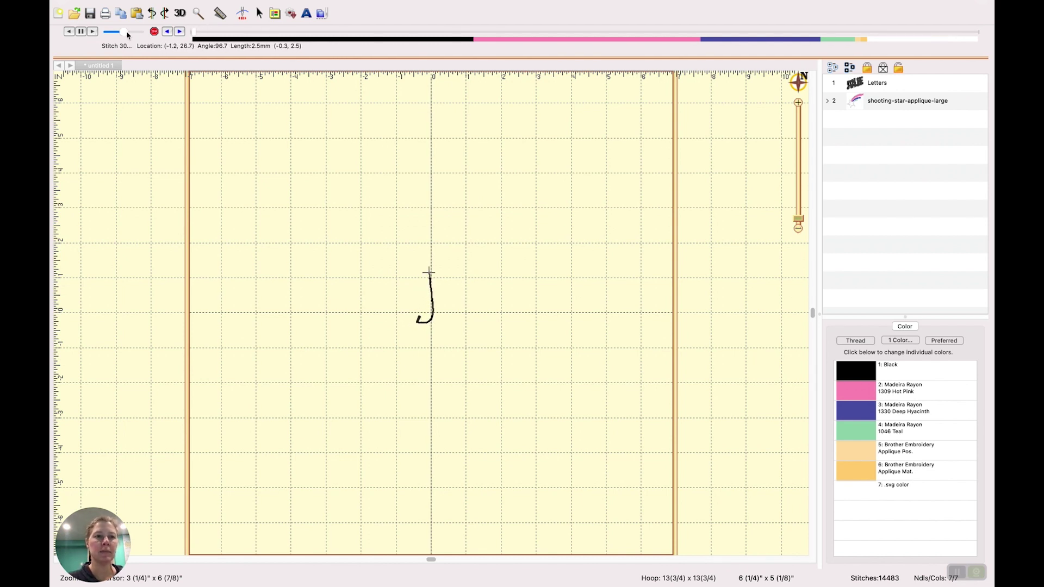
left_click_drag(135, 36, 141, 35)
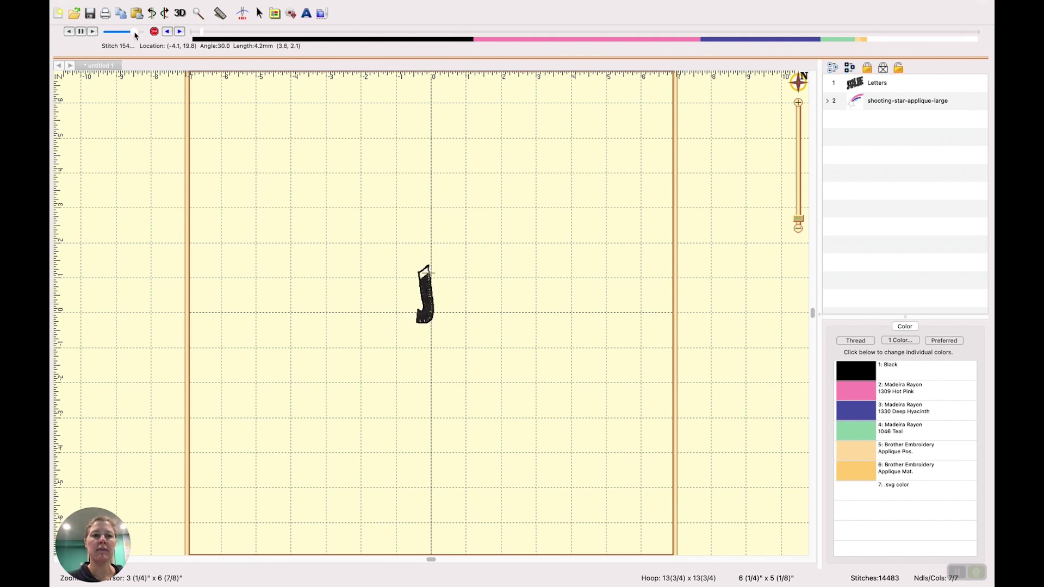
mouse_move(217, 32)
left_mouse_down()
mouse_move(878, 39)
mouse_move(858, 40)
mouse_move(868, 40)
left_mouse_up()
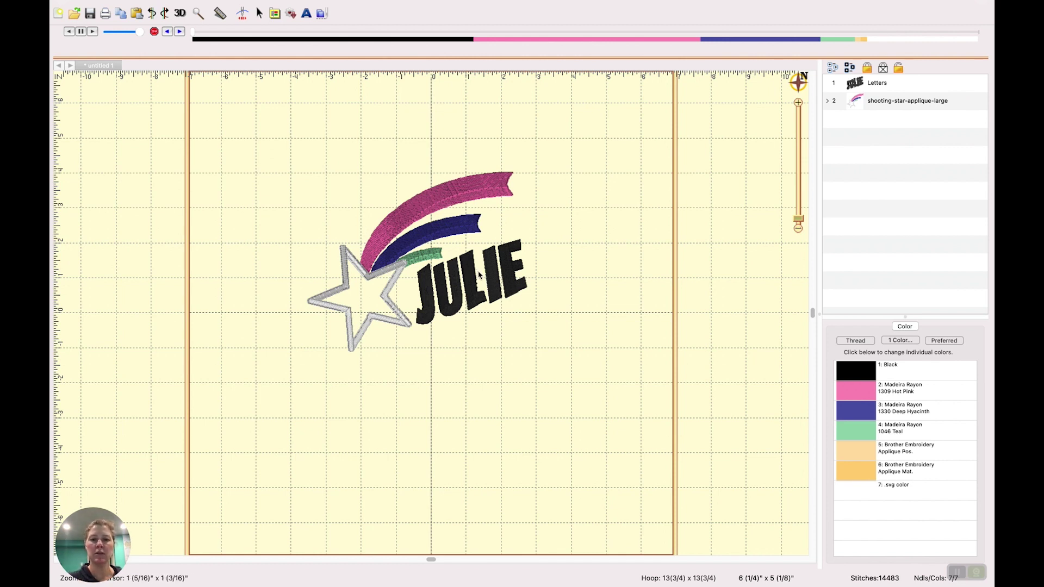
left_click(843, 86)
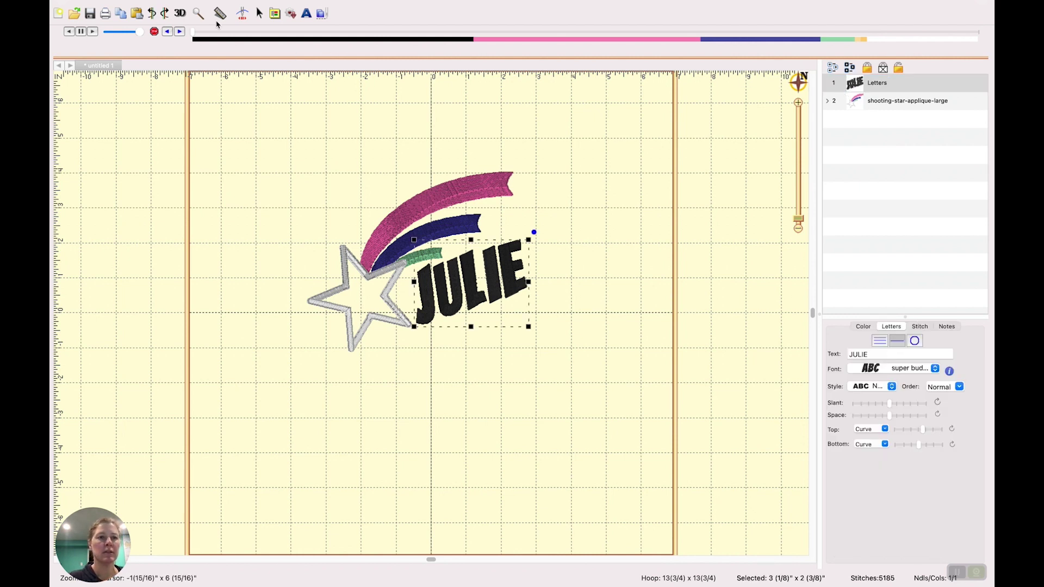
- Recolor JULIE's black thread to Madeira Rayon 1330 Deep Hyacinth from the Current Page palette
left_click(260, 14)
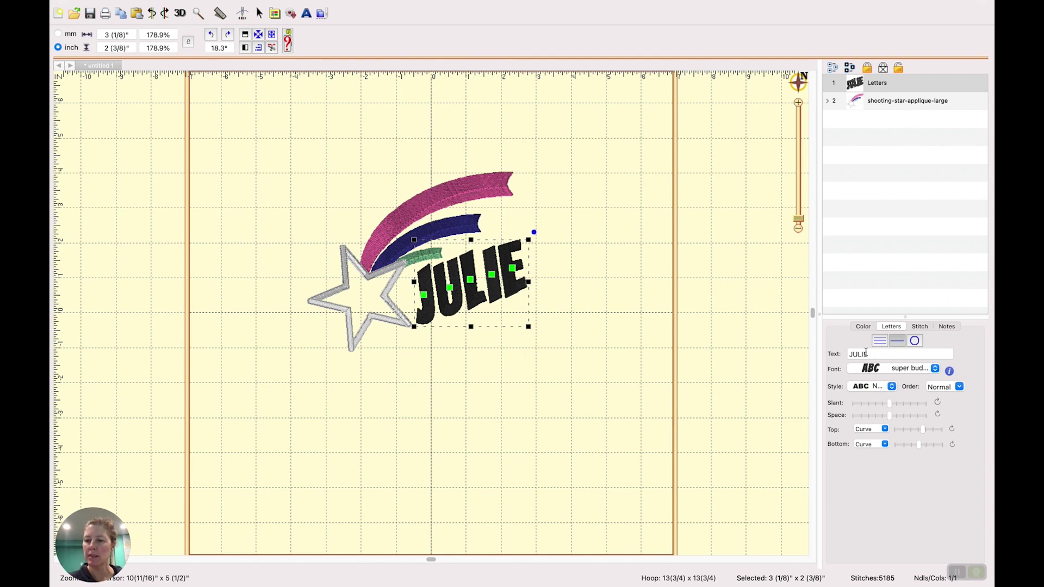
left_click(864, 327)
left_click(856, 375)
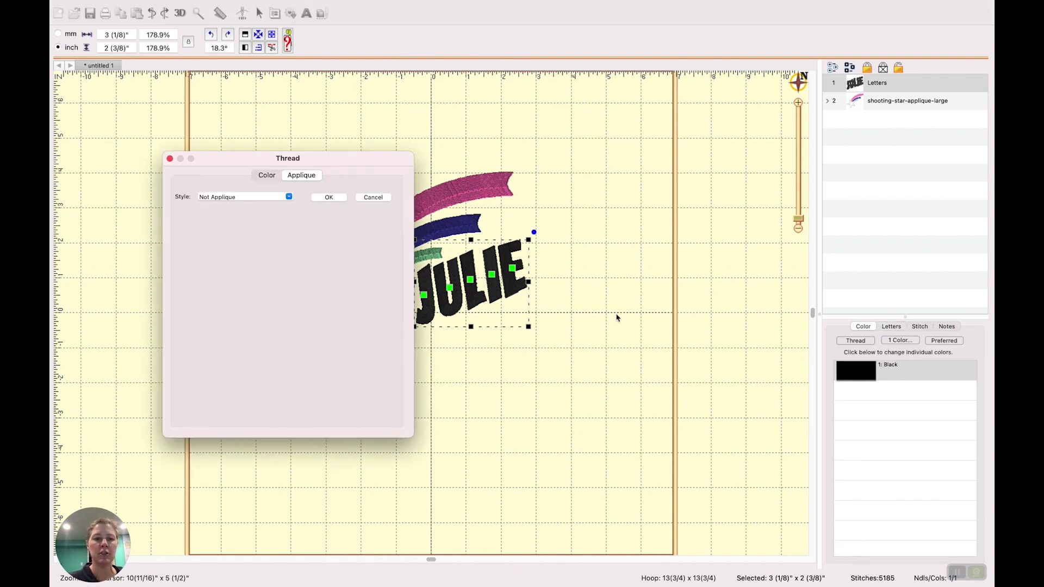
left_click(266, 176)
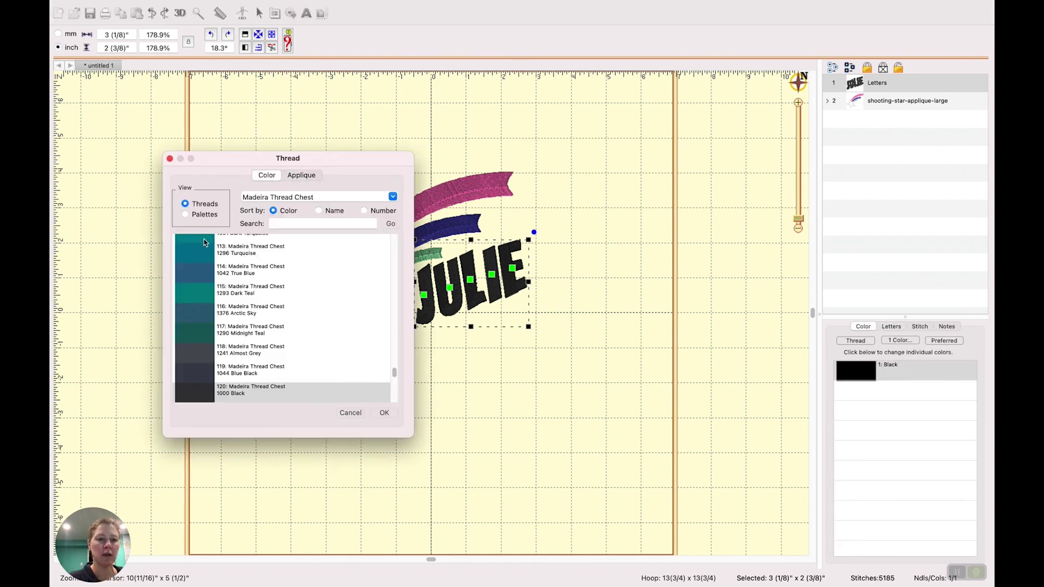
left_click(204, 216)
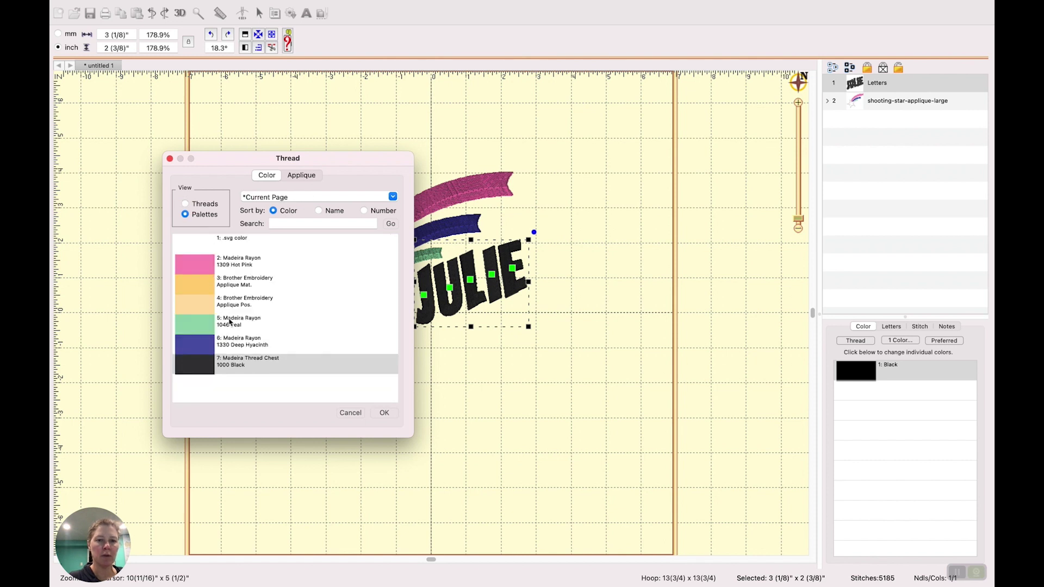
left_click(206, 348)
left_click(383, 412)
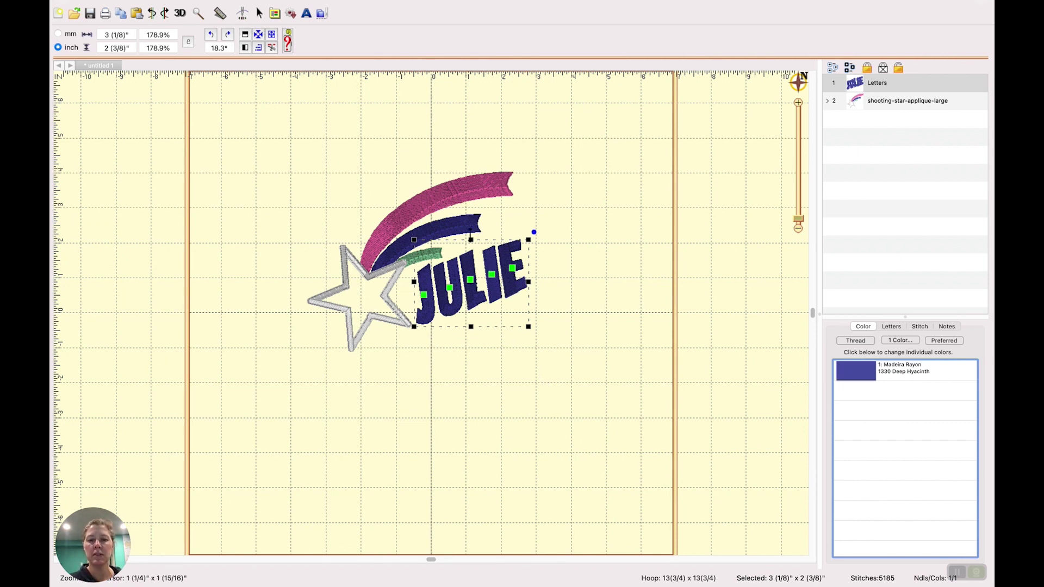
- Place the JULIE letters after the Hot Pink and Deep Hyacinth swooshes, ahead of the teal tail and star applique
left_click(826, 101)
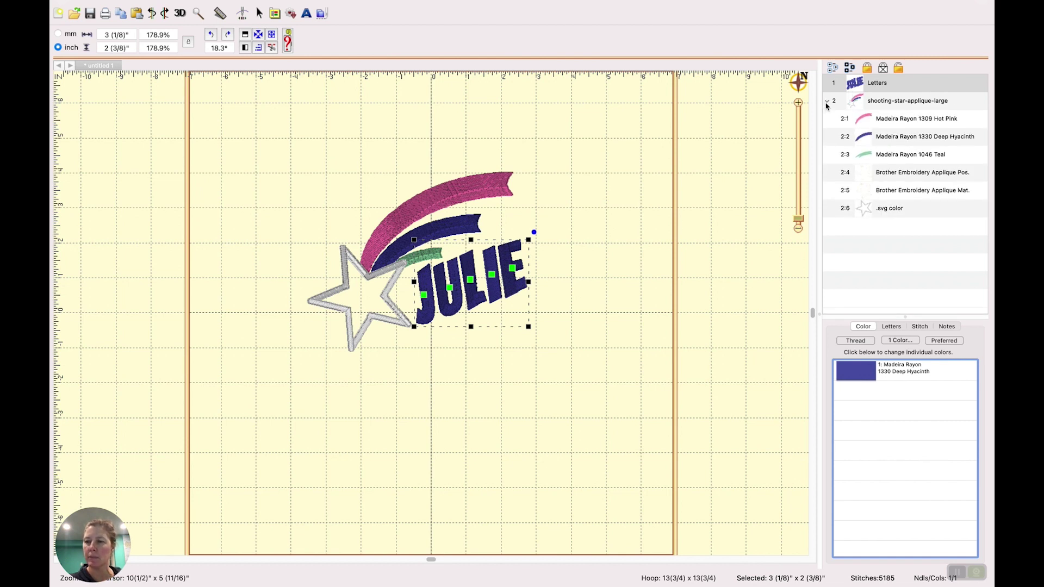
left_click_drag(856, 87, 864, 143)
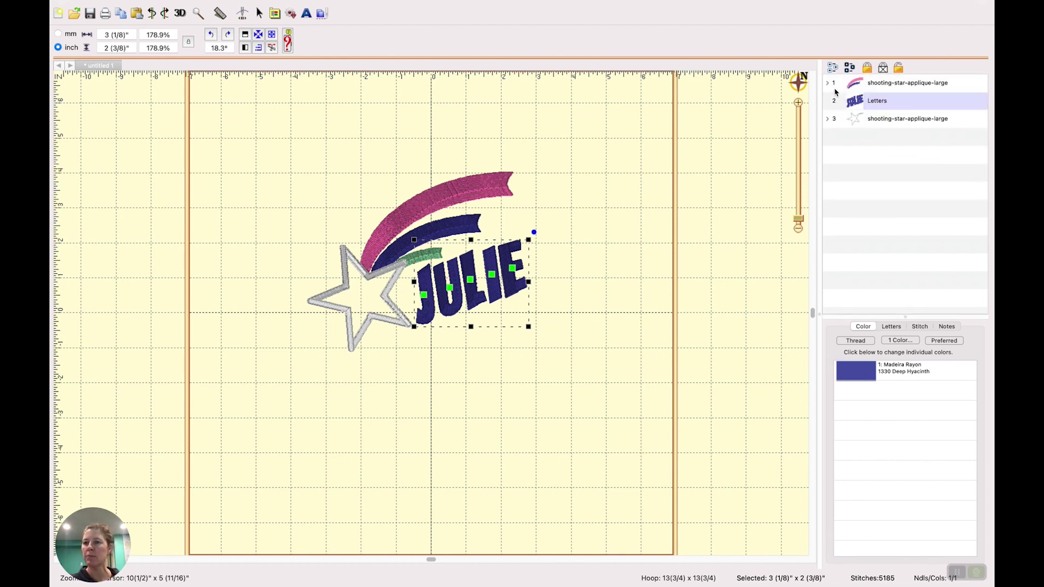
left_click(828, 83)
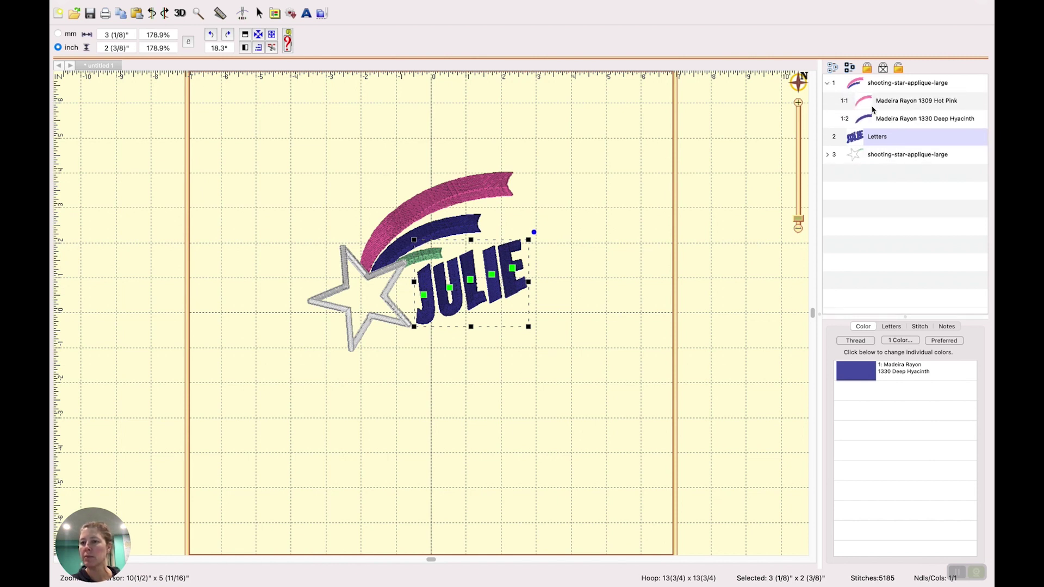
left_click(848, 100)
left_click(867, 118)
left_click(869, 136)
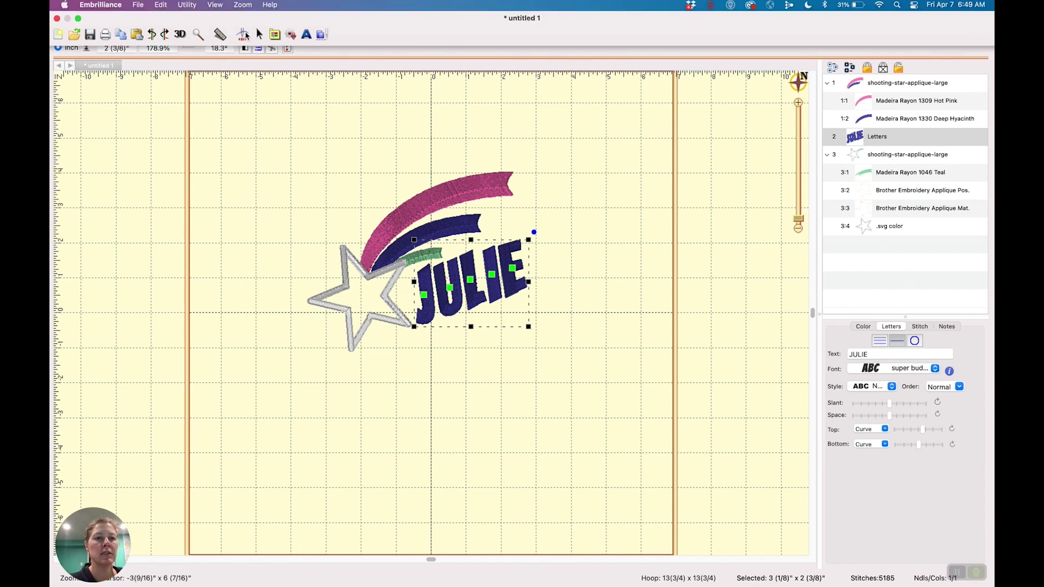
- Deselect JULIE and run the Stitch Simulator, skipping ahead past the pink and hyacinth swooshes
left_click(242, 34)
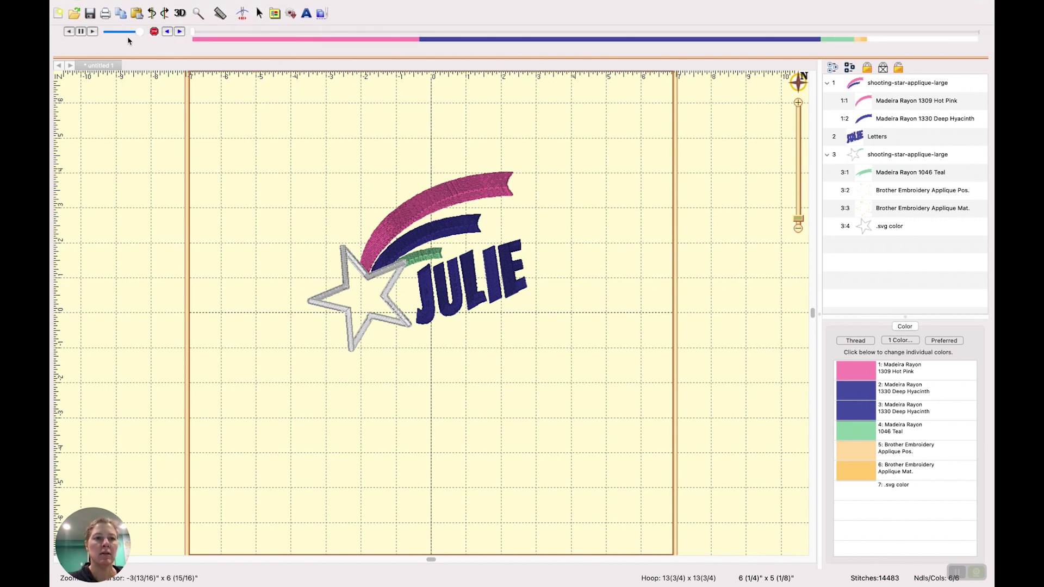
left_click(92, 31)
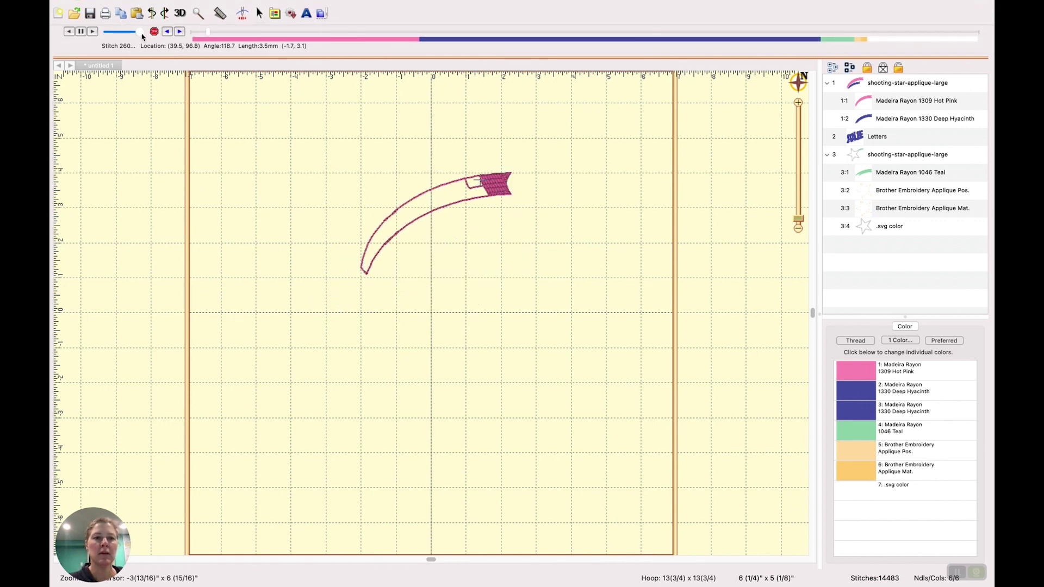
left_click_drag(224, 34, 719, 33)
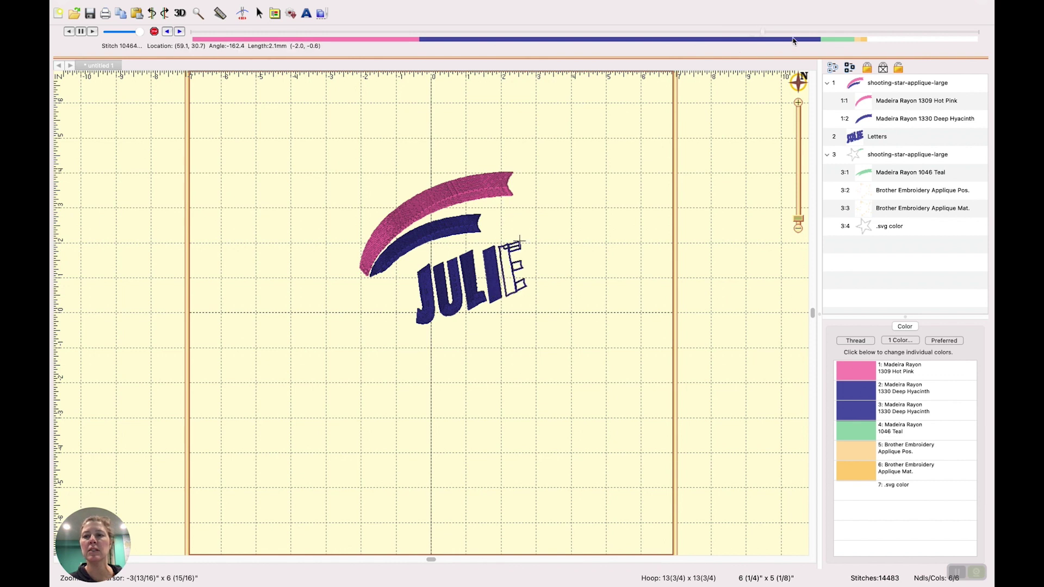